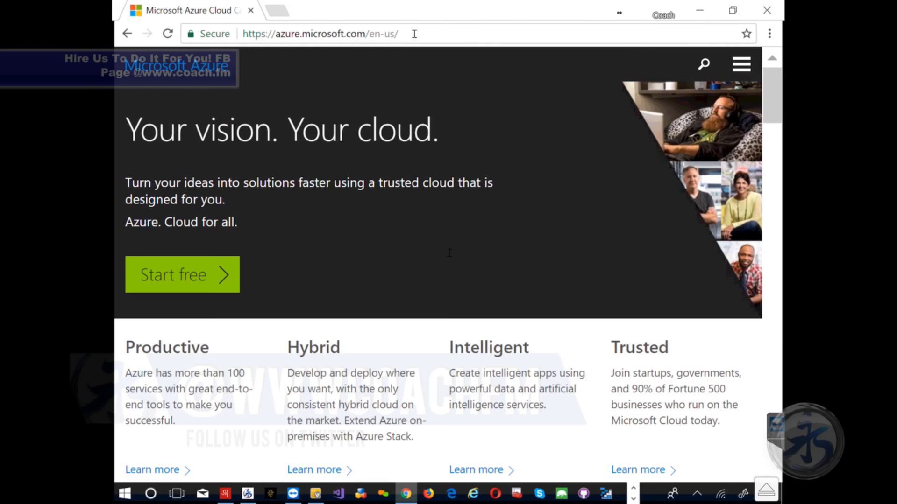
# Step: Open the Azure portal dashboard through the site's My Account page
pyautogui.click(740, 67)
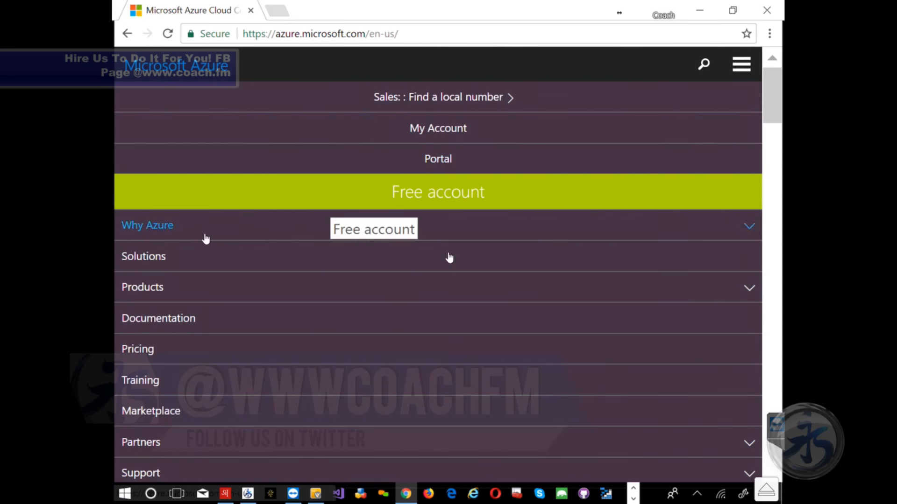
pyautogui.click(430, 131)
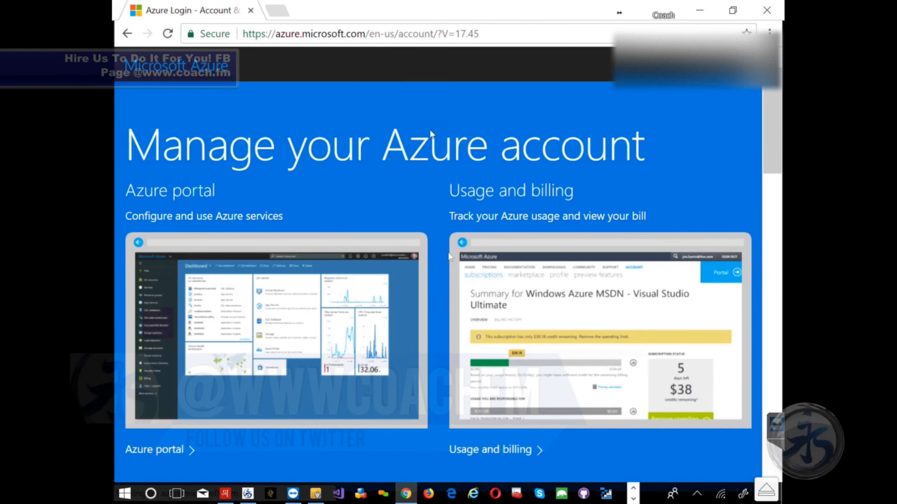
pyautogui.click(273, 290)
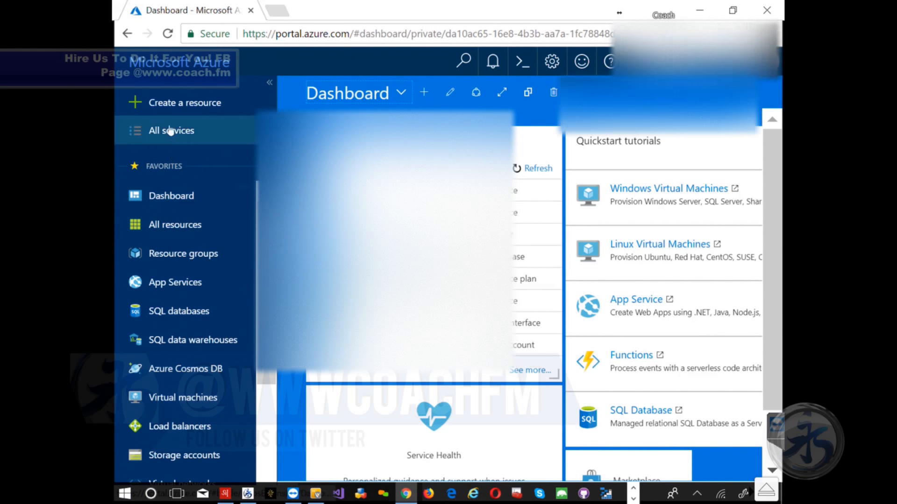
# Step: Find nopCommerce in the Marketplace and start creating it with the app name supersimple
pyautogui.click(167, 105)
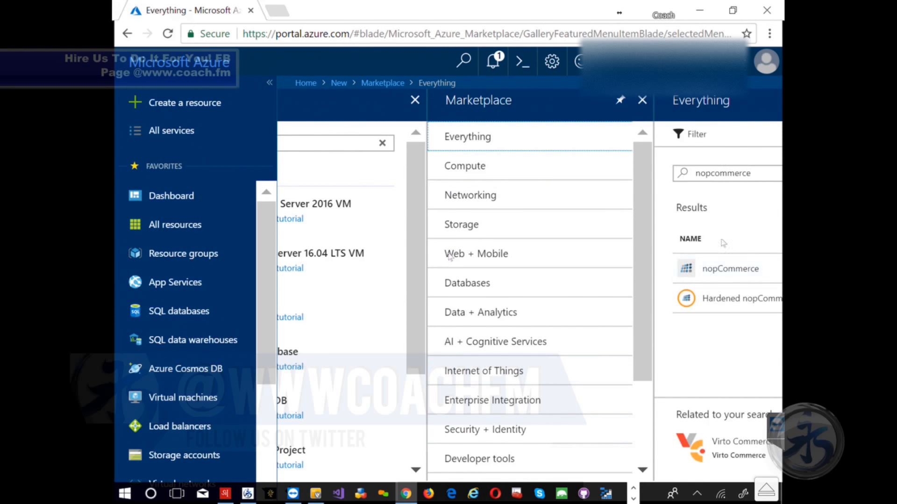
pyautogui.click(699, 267)
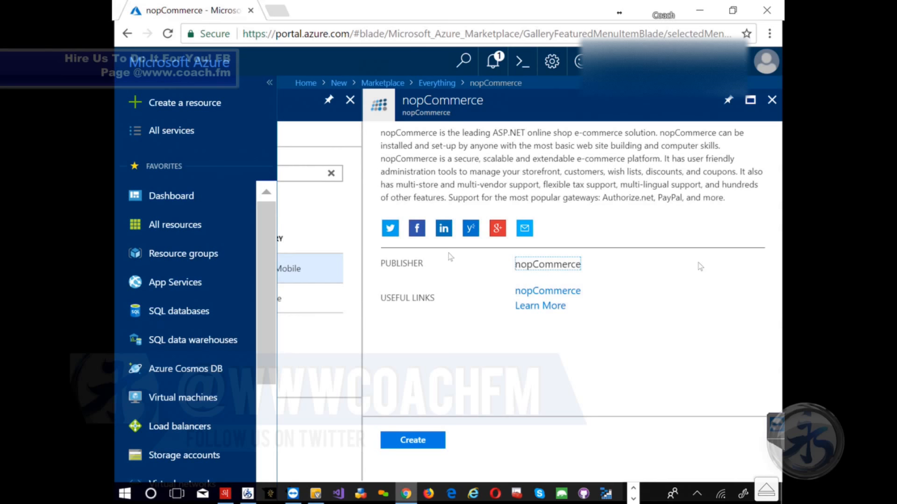
pyautogui.click(413, 439)
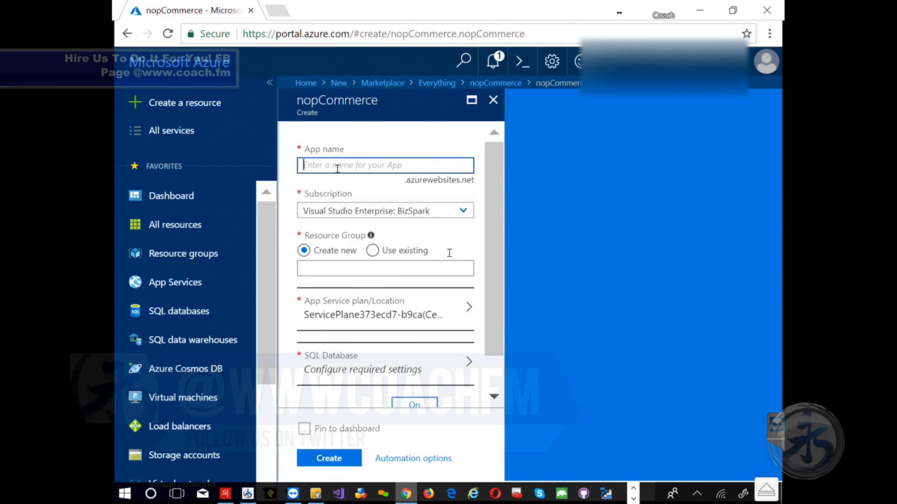
pyautogui.write('su')
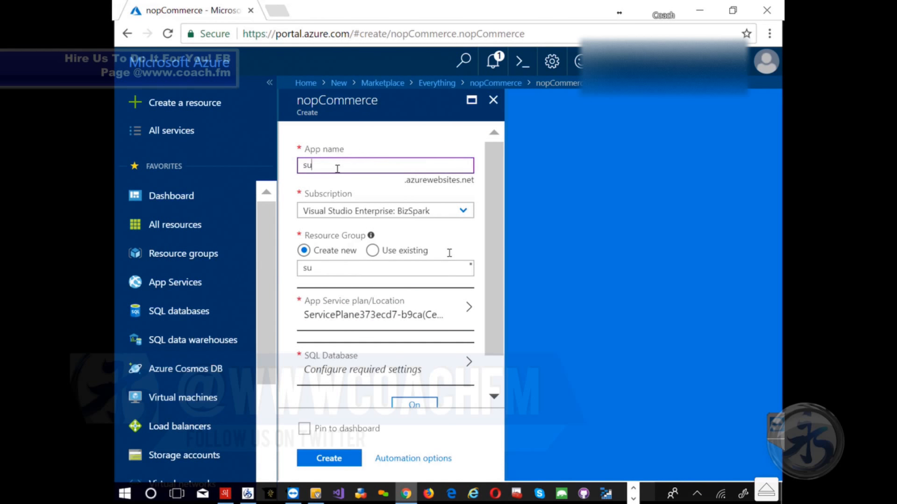
pyautogui.write('persimple')
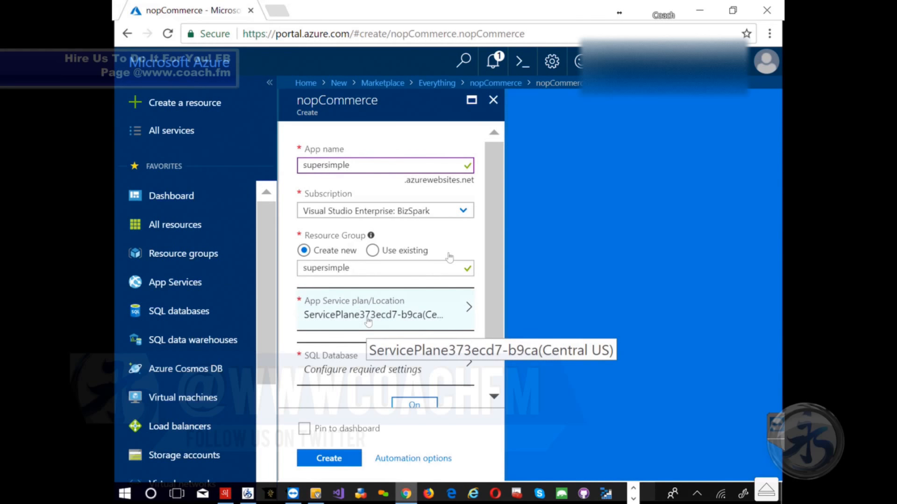
# Step: Start a new App Service plan for the web app and name it SuperSimple
pyautogui.click(408, 312)
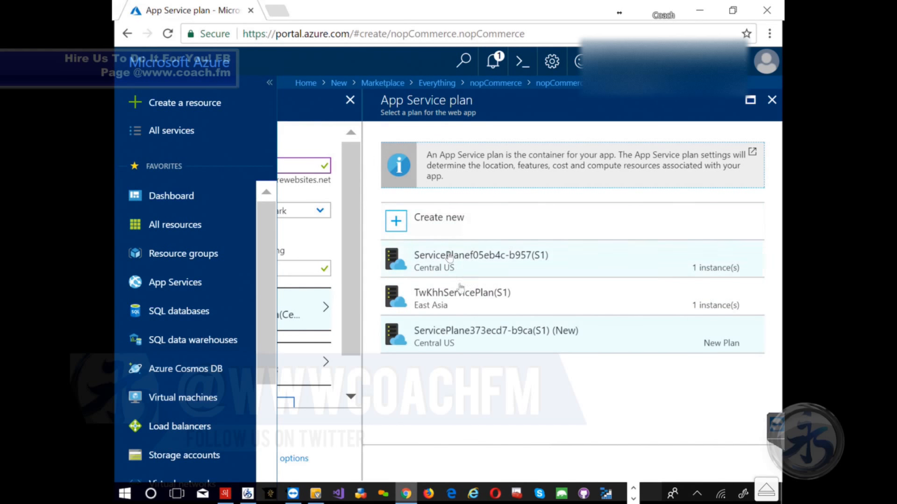
pyautogui.click(413, 226)
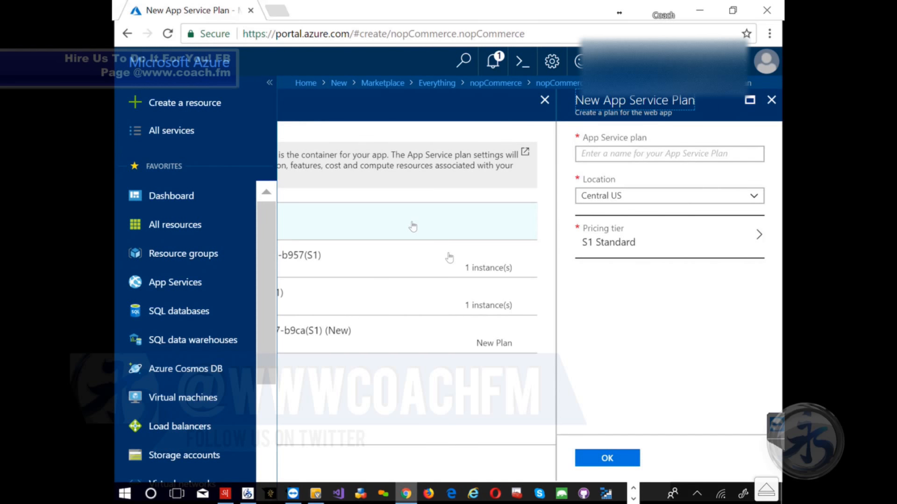
pyautogui.click(604, 154)
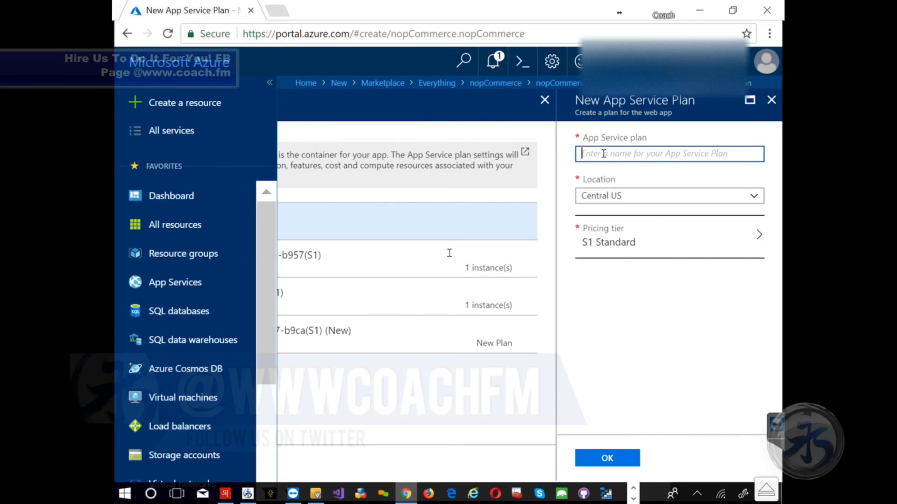
pyautogui.write('Super')
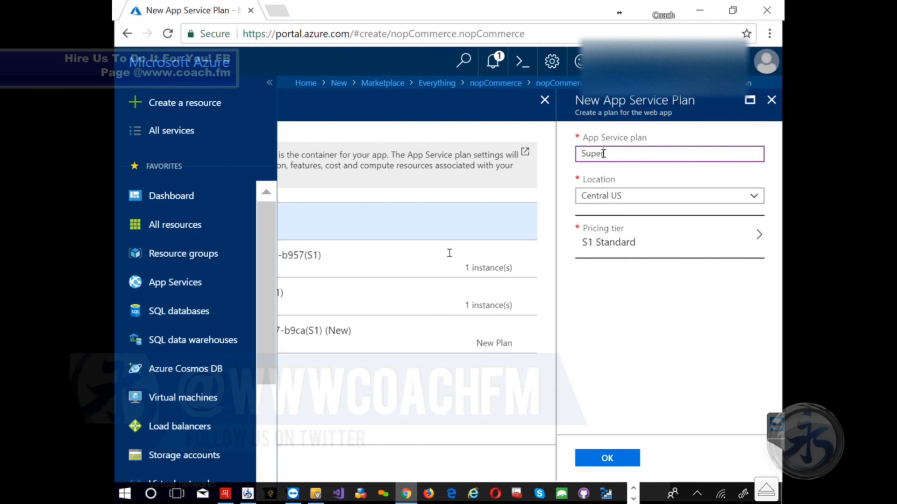
pyautogui.write('Simple')
# Step: Compare the pricing tiers, choose B1 Basic for the new plan and confirm the plan
pyautogui.click(595, 241)
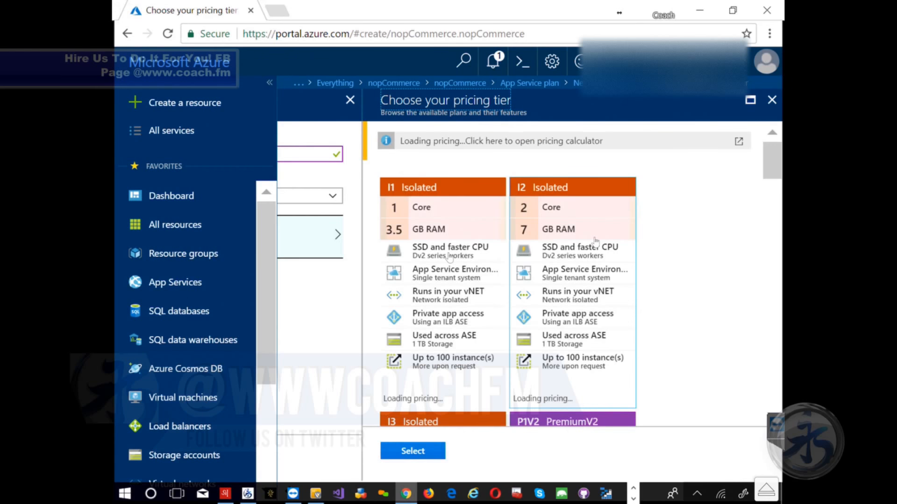
pyautogui.scroll(-8, 595, 241)
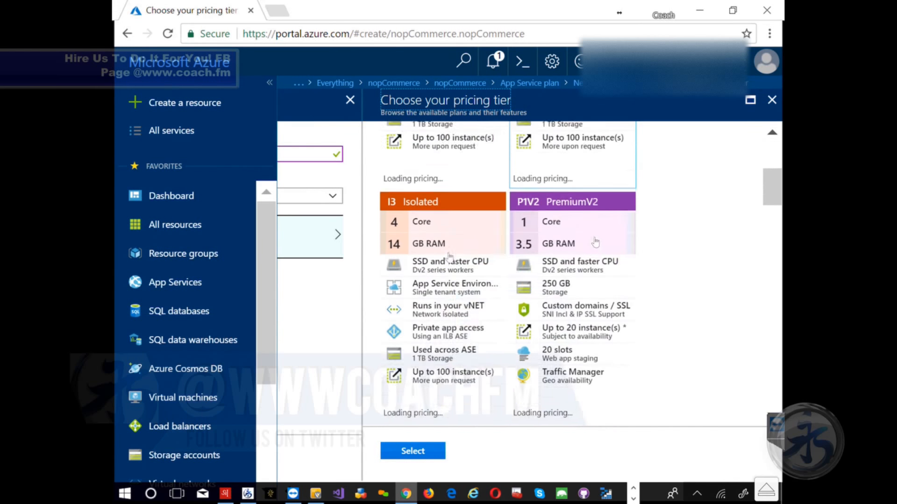
pyautogui.scroll(8, 595, 240)
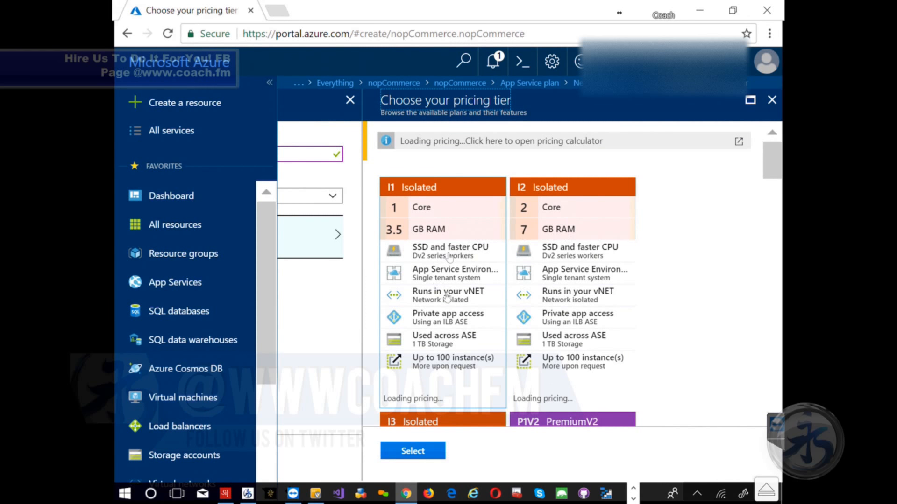
pyautogui.scroll(-8, 565, 287)
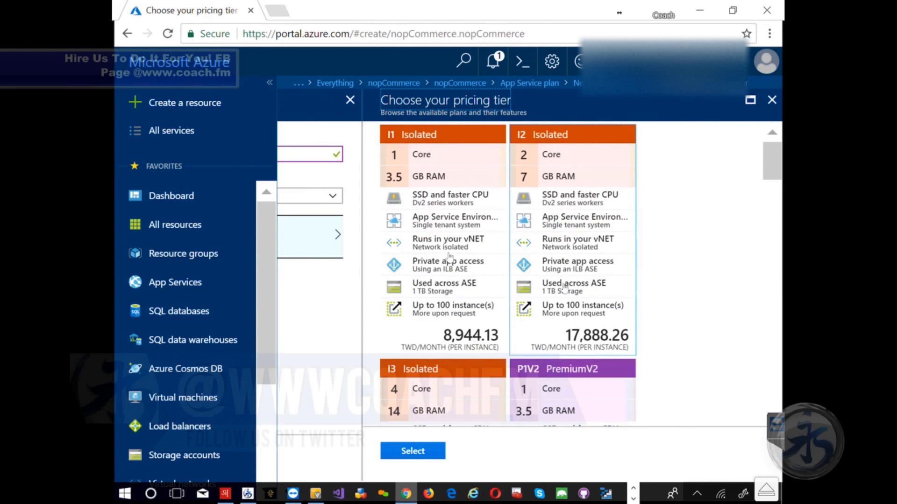
pyautogui.scroll(-10, 564, 288)
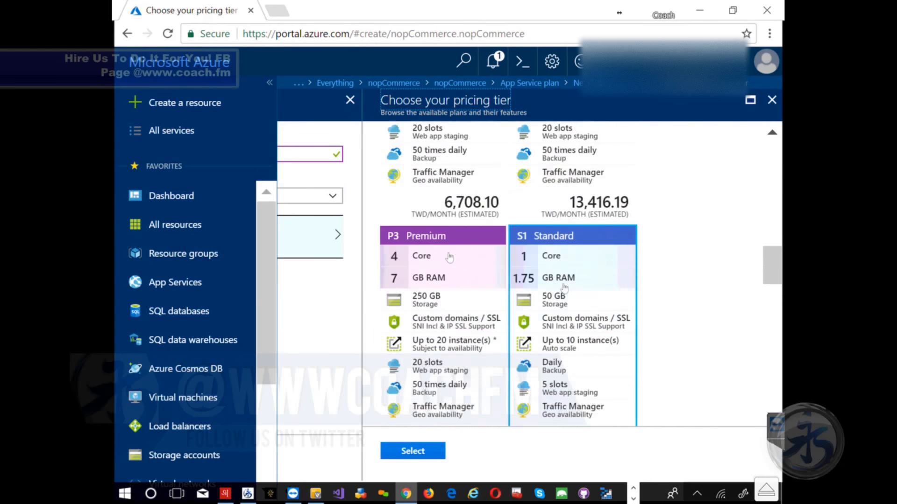
pyautogui.scroll(-3, 564, 288)
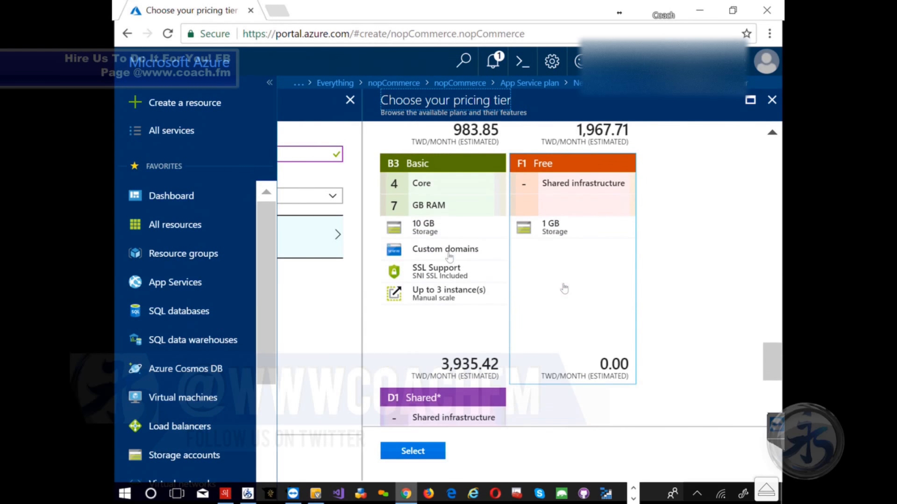
pyautogui.scroll(-4, 564, 288)
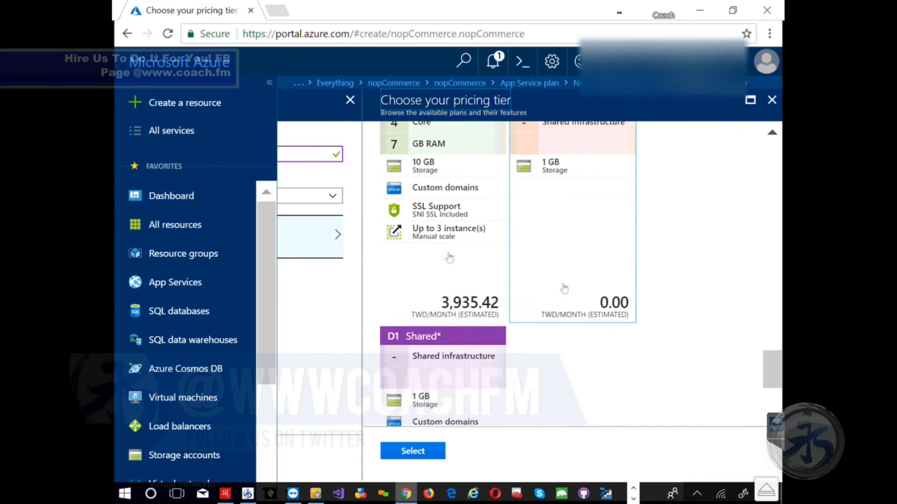
pyautogui.scroll(8, 565, 288)
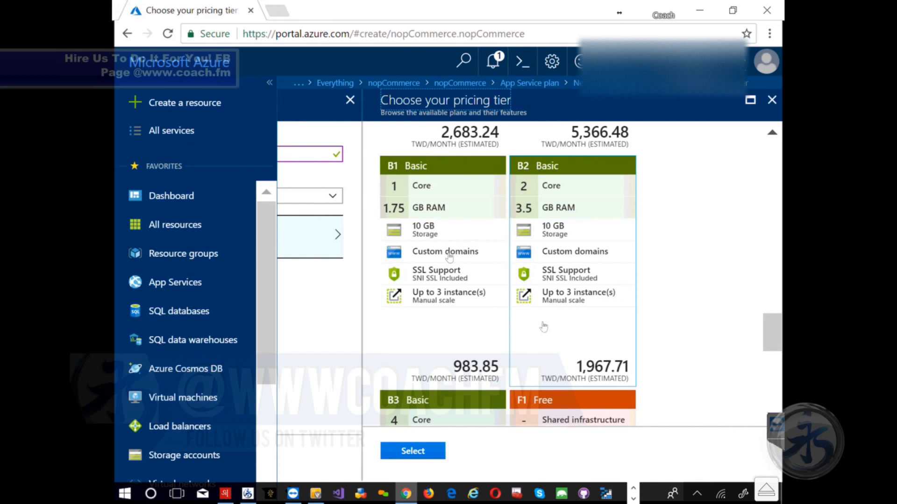
pyautogui.click(439, 322)
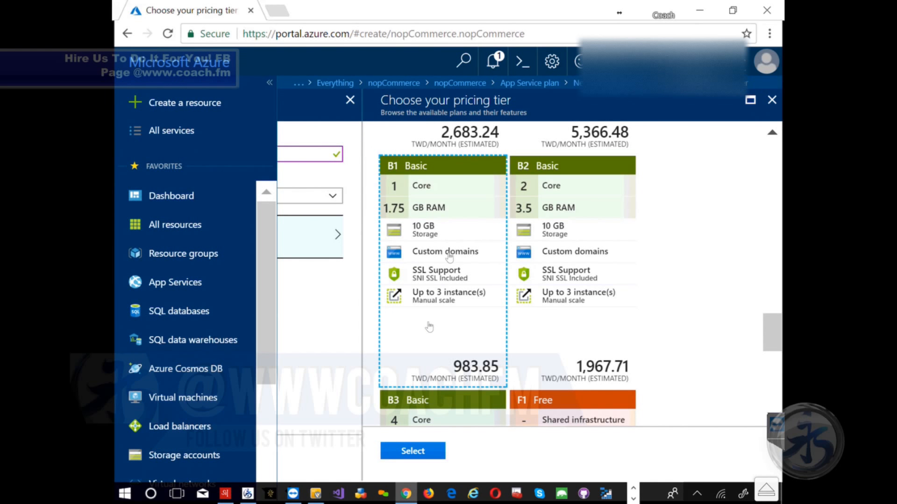
pyautogui.scroll(-9, 429, 326)
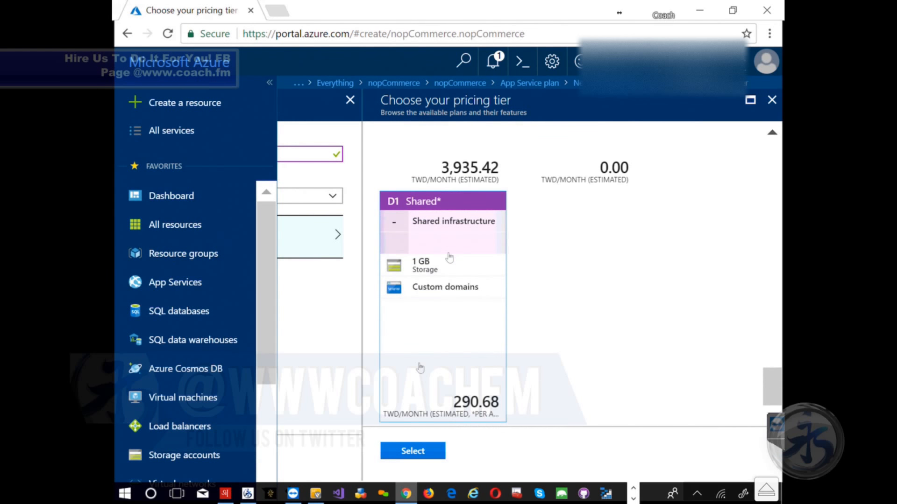
pyautogui.scroll(5, 439, 339)
pyautogui.scroll(5, 441, 336)
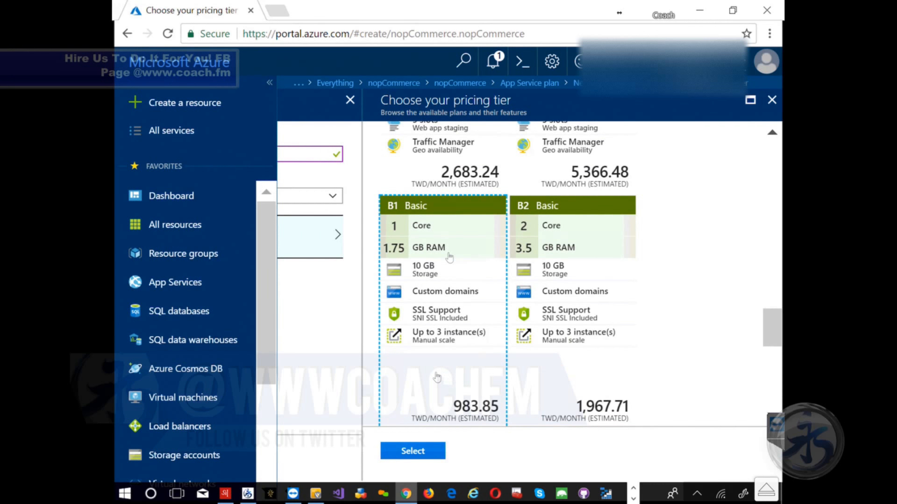
pyautogui.scroll(-8, 445, 376)
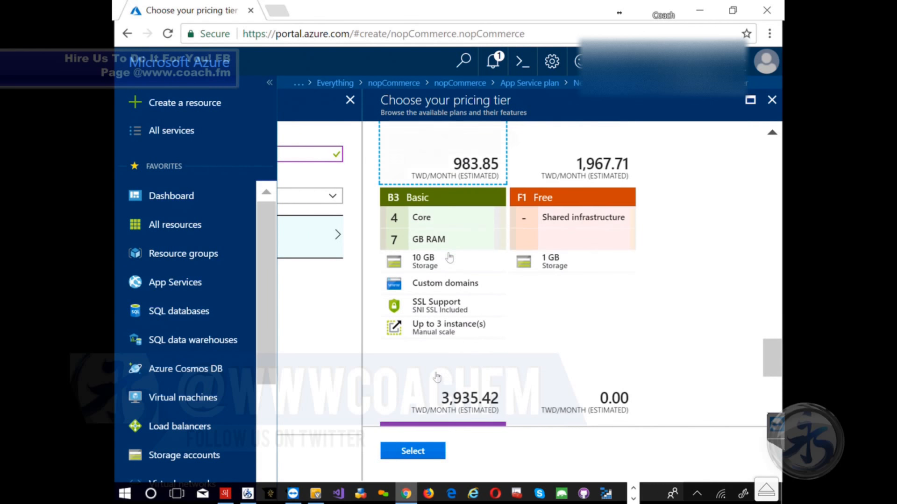
pyautogui.click(405, 453)
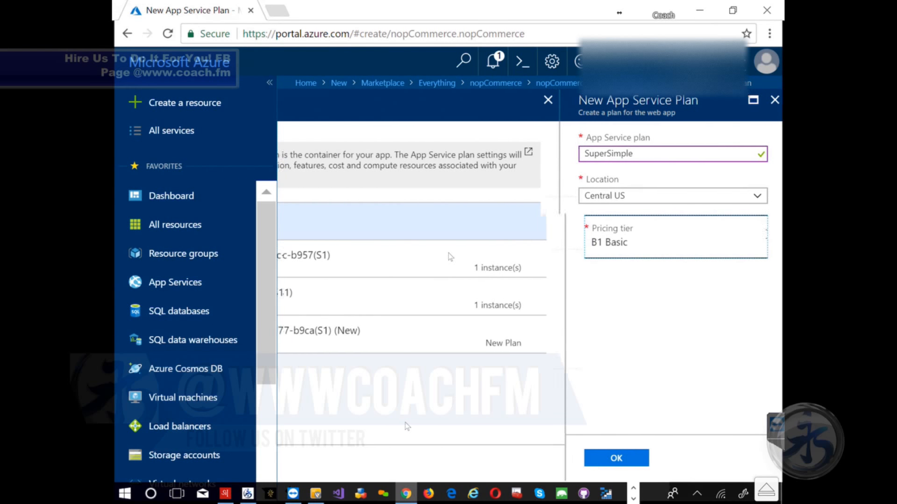
pyautogui.click(605, 457)
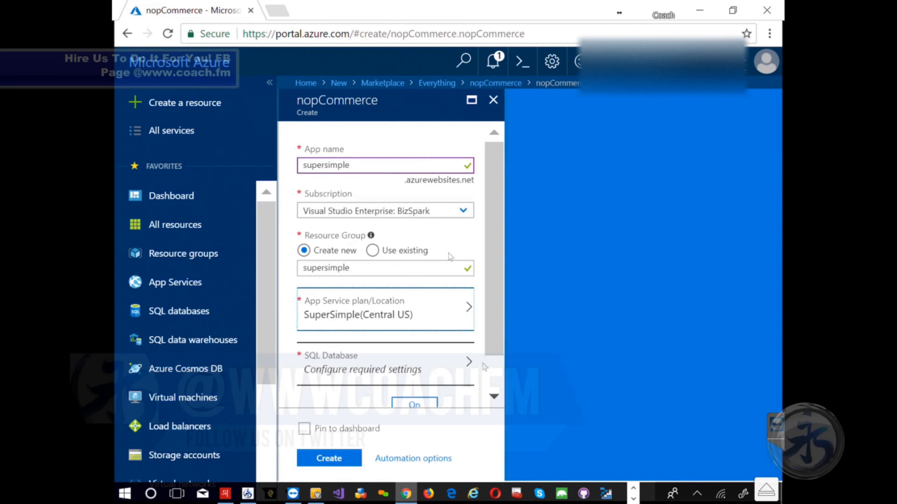
# Step: Start a new SQL database named supersimple for the app and open a new target server for it
pyautogui.scroll(-1, 391, 330)
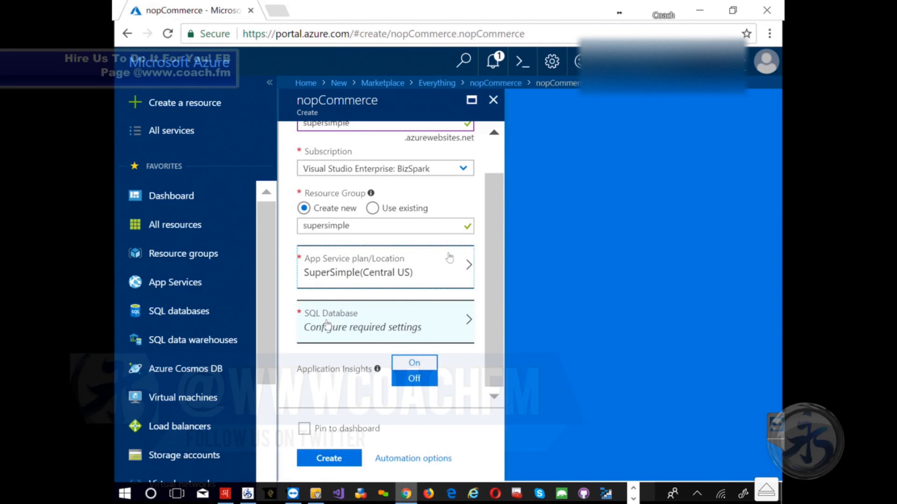
pyautogui.click(351, 324)
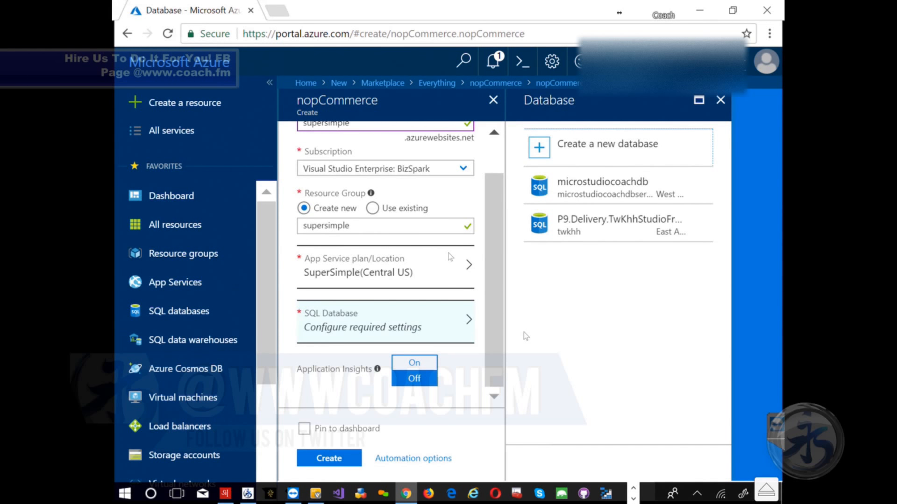
pyautogui.click(573, 155)
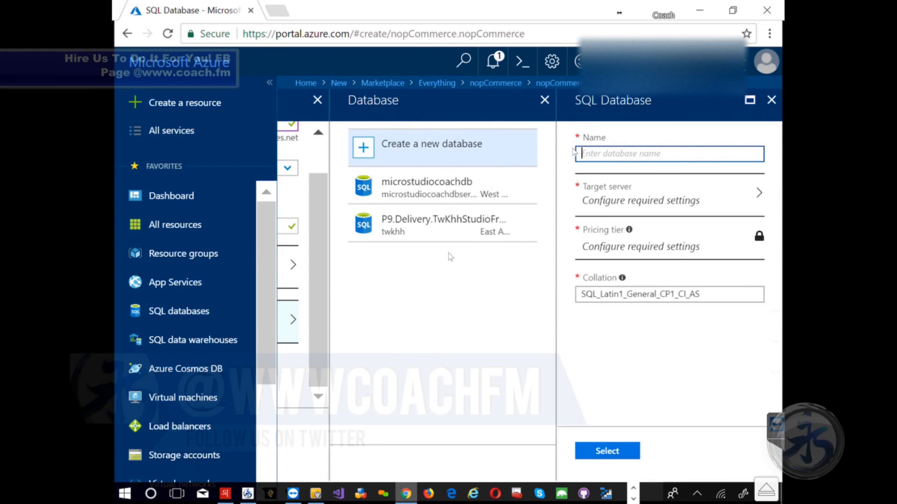
pyautogui.write('su')
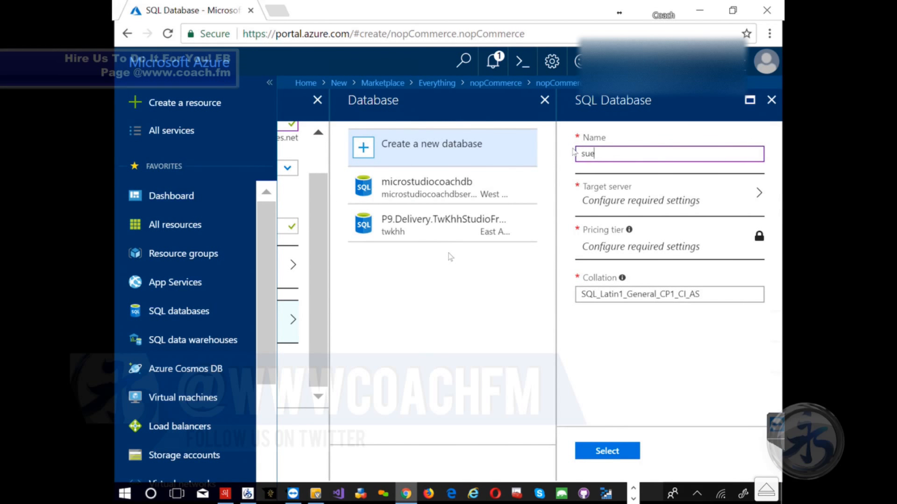
pyautogui.write('persimple')
pyautogui.click(612, 201)
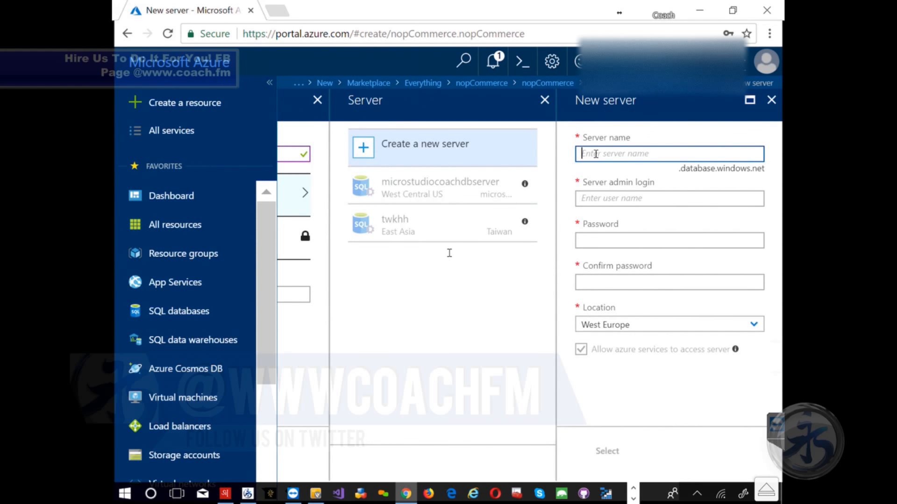
pyautogui.write('supersimple')
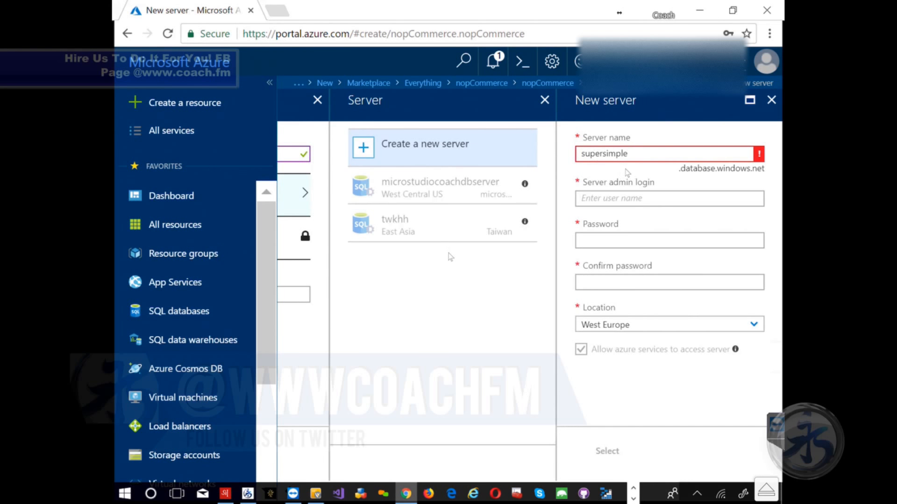
pyautogui.press('BackSpace')
pyautogui.press('BackSpace')
pyautogui.press('BackSpace')
pyautogui.press('BackSpace')
pyautogui.press('BackSpace')
pyautogui.press('BackSpace')
pyautogui.press('BackSpace')
pyautogui.press('BackSpace')
pyautogui.press('BackSpace')
pyautogui.press('BackSpace')
pyautogui.press('BackSpace')
pyautogui.write('simpledbserver')
pyautogui.press('BackSpace')
pyautogui.press('BackSpace')
pyautogui.press('BackSpace')
pyautogui.press('BackSpace')
pyautogui.press('BackSpace')
pyautogui.press('BackSpace')
pyautogui.press('BackSpace')
pyautogui.press('BackSpace')
pyautogui.press('BackSpace')
pyautogui.press('BackSpace')
pyautogui.press('BackSpace')
pyautogui.press('BackSpace')
pyautogui.press('BackSpace')
pyautogui.press('BackSpace')
pyautogui.write('123')
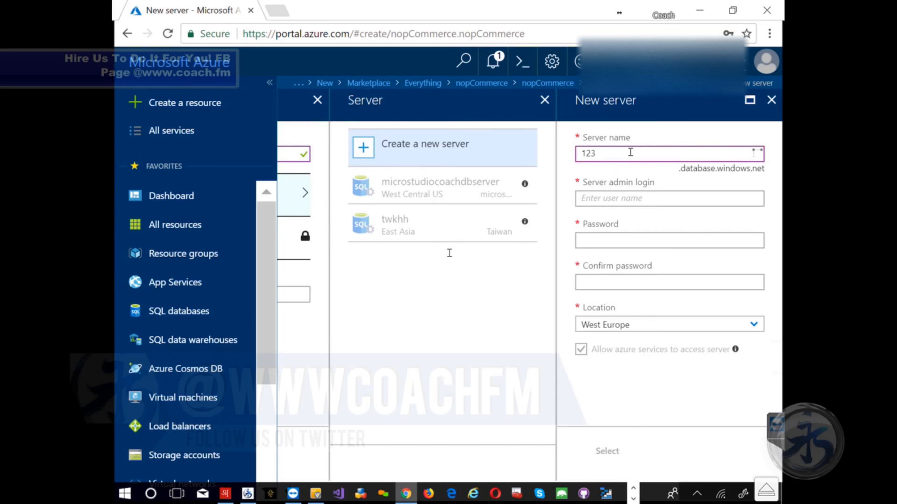
# Step: Name the new SQL server coachfm and set its admin login to team
pyautogui.press('BackSpace')
pyautogui.press('BackSpace')
pyautogui.press('BackSpace')
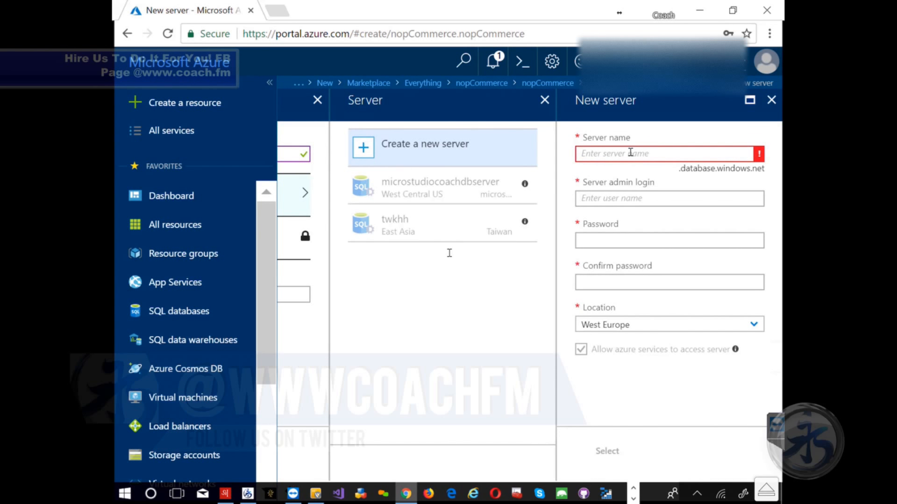
pyautogui.write('coachfm')
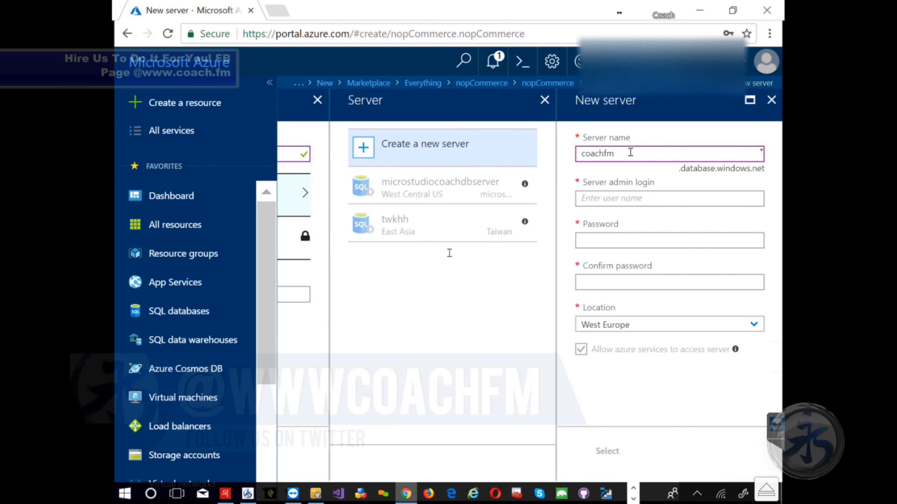
pyautogui.click(601, 194)
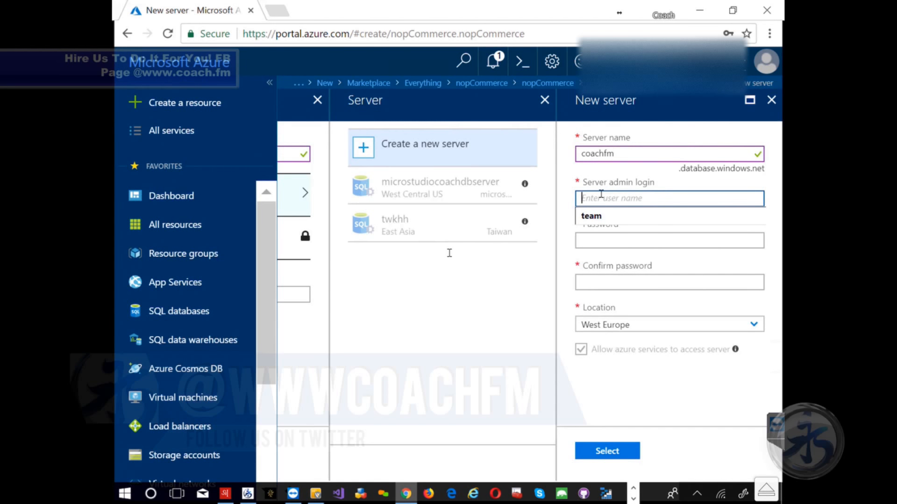
pyautogui.click(593, 217)
# Step: Replace the autofilled password with the server admin password, repeat it for confirmation and accept the new server
pyautogui.click(629, 240)
pyautogui.press('BackSpace')
pyautogui.press('BackSpace')
pyautogui.press('BackSpace')
pyautogui.press('BackSpace')
pyautogui.press('BackSpace')
pyautogui.press('BackSpace')
pyautogui.press('BackSpace')
pyautogui.press('BackSpace')
pyautogui.press('BackSpace')
pyautogui.press('BackSpace')
pyautogui.press('BackSpace')
pyautogui.press('BackSpace')
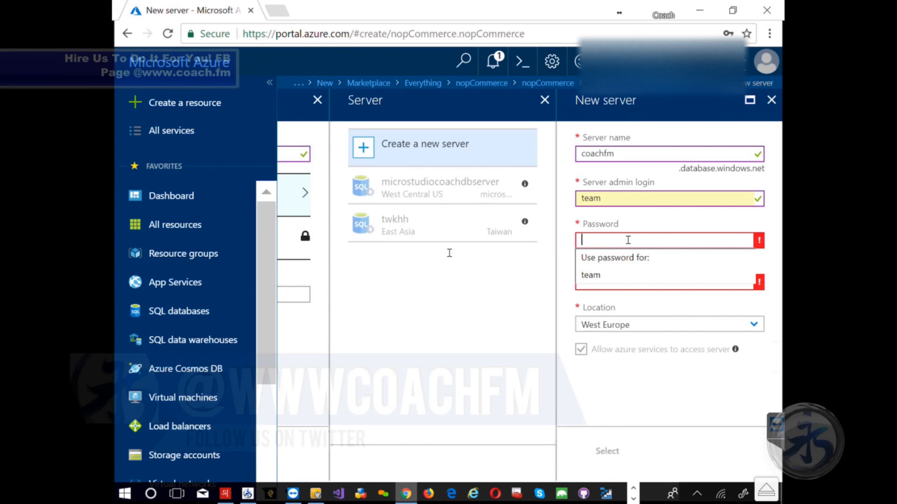
pyautogui.click(450, 256)
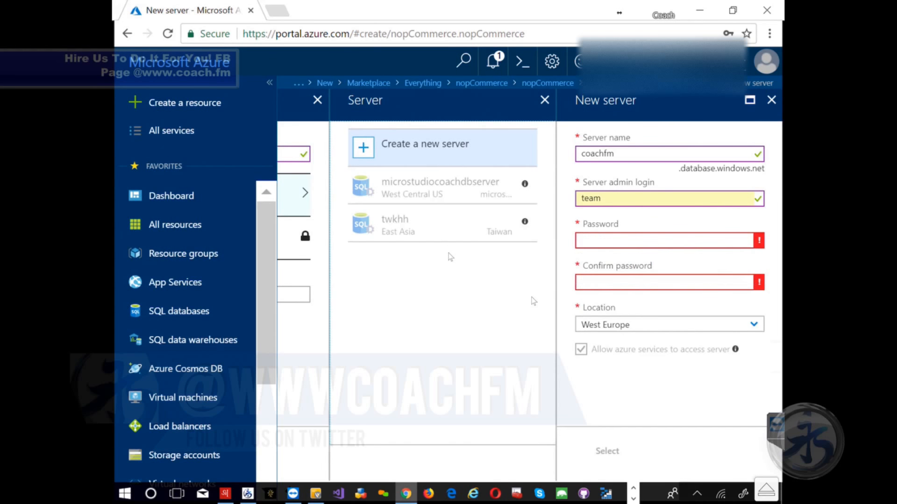
pyautogui.click(589, 239)
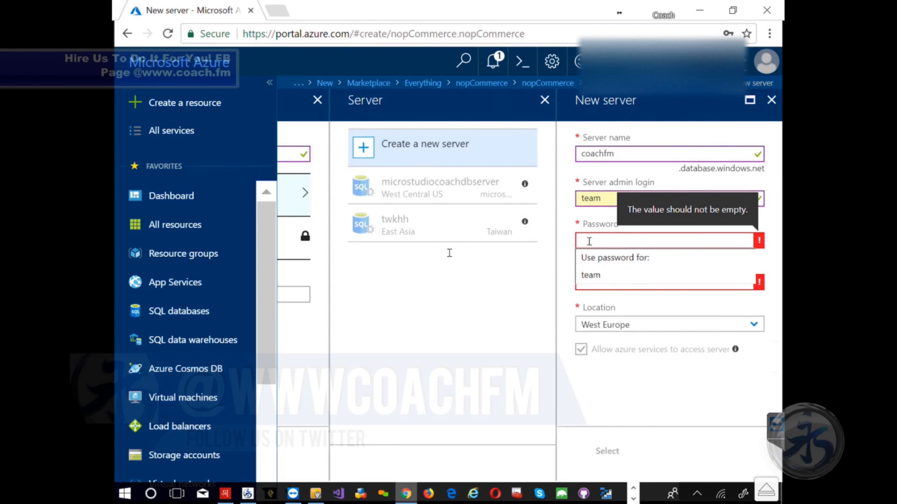
pyautogui.click(509, 280)
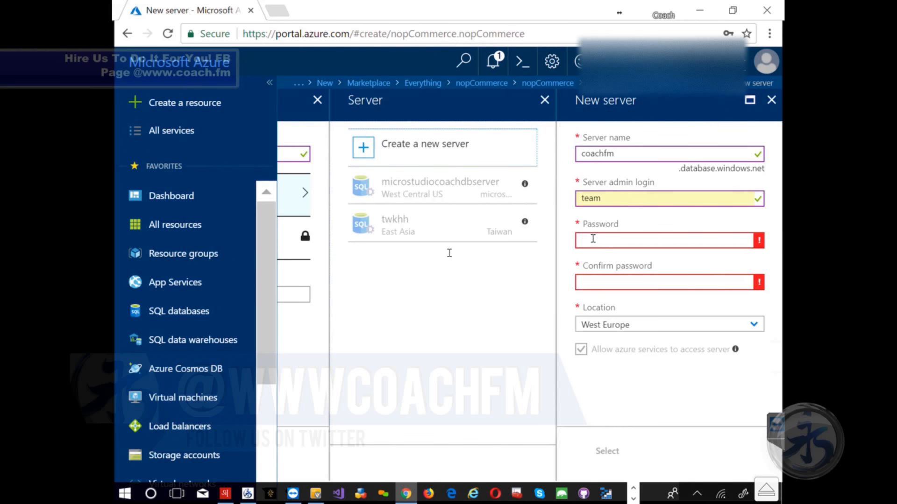
pyautogui.click(591, 238)
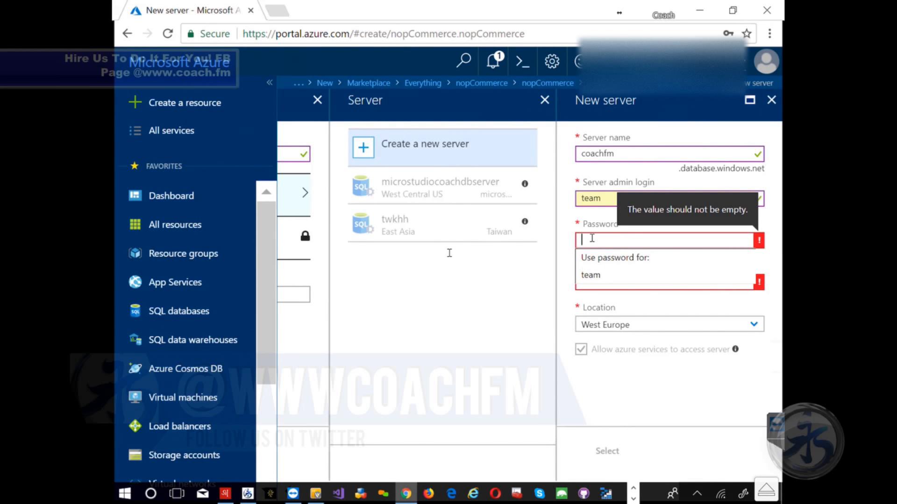
pyautogui.write('•••••')
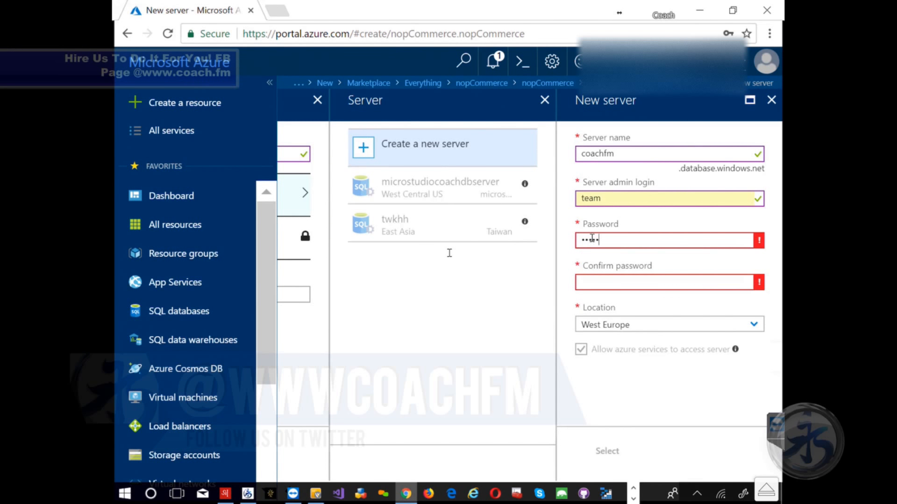
pyautogui.write('•••••')
pyautogui.press('Tab')
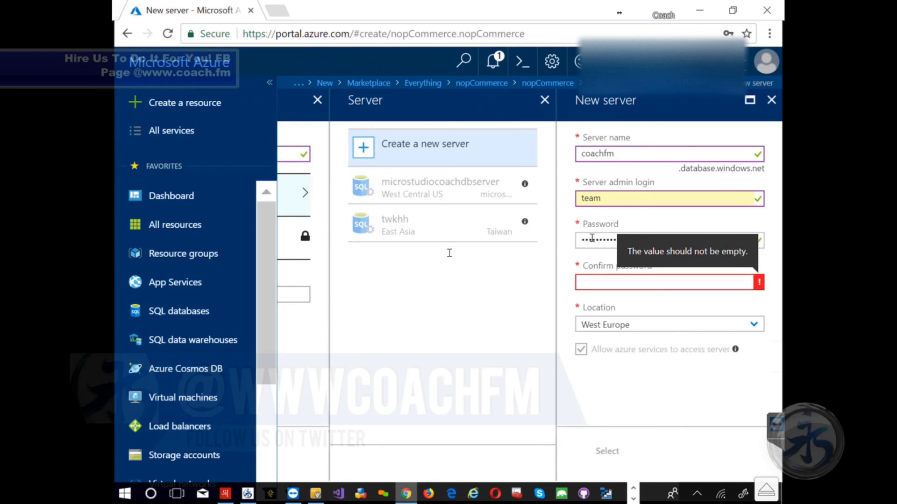
pyautogui.write('•••')
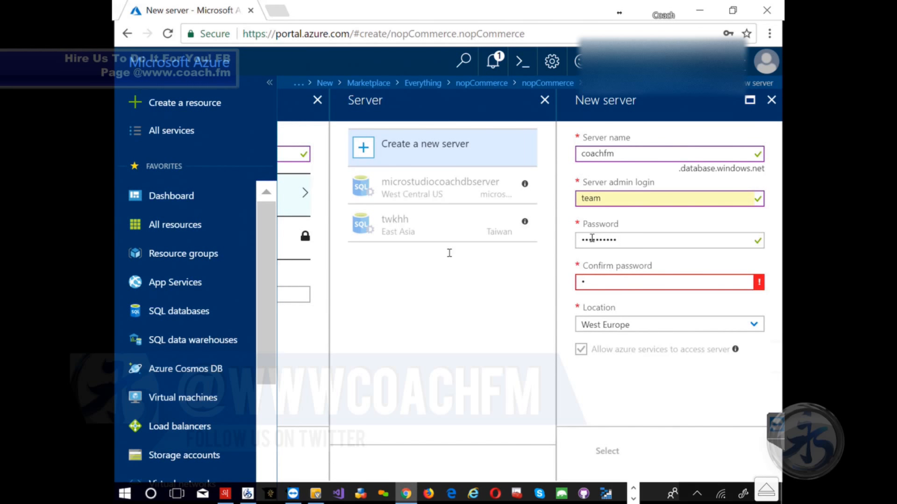
pyautogui.write('•••••••')
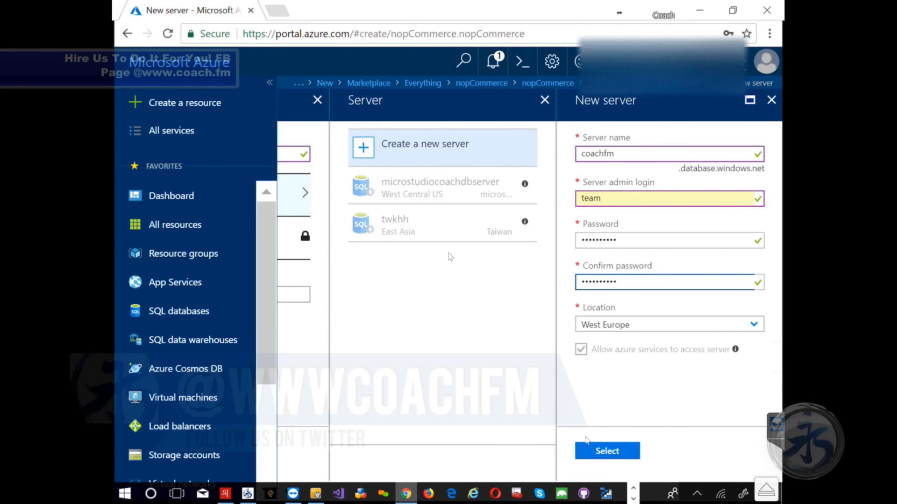
pyautogui.click(598, 452)
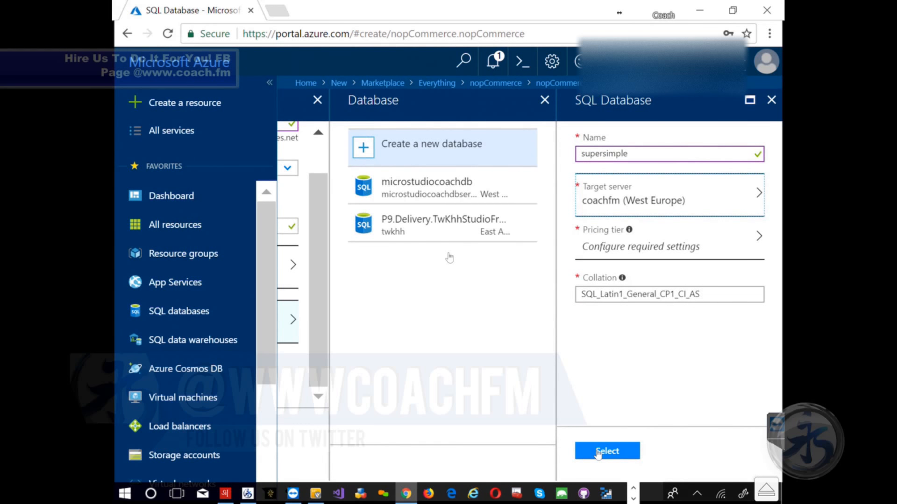
# Step: Set the database's pricing tier to Standard S3 with 100 DTU and 250 GB storage, and apply it
pyautogui.click(600, 245)
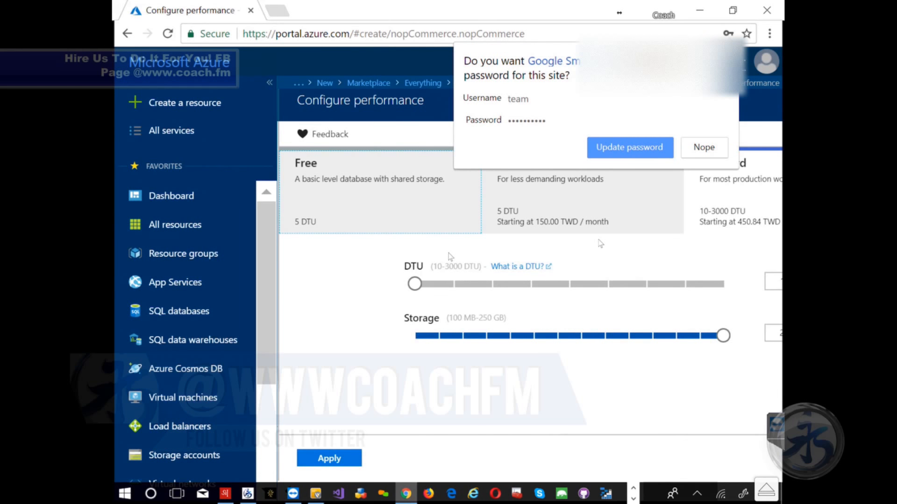
pyautogui.click(491, 285)
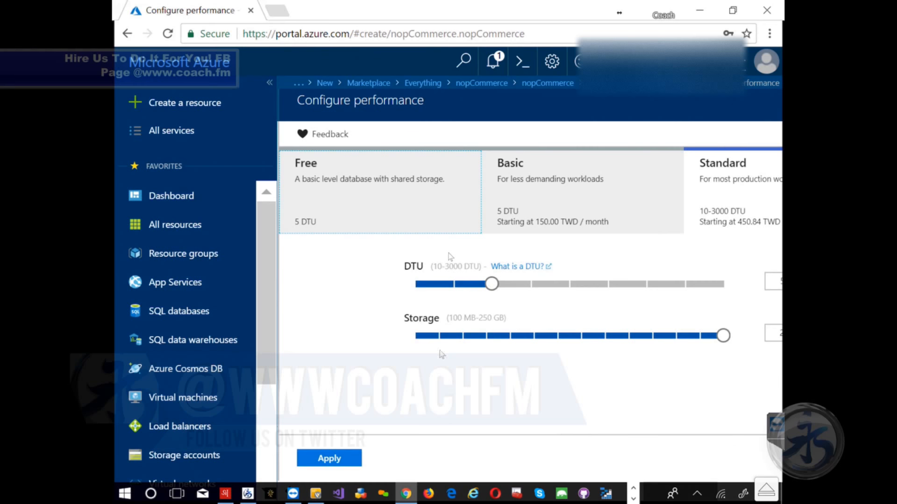
pyautogui.hscroll(-1, 425, 359)
pyautogui.hscroll(2, 425, 360)
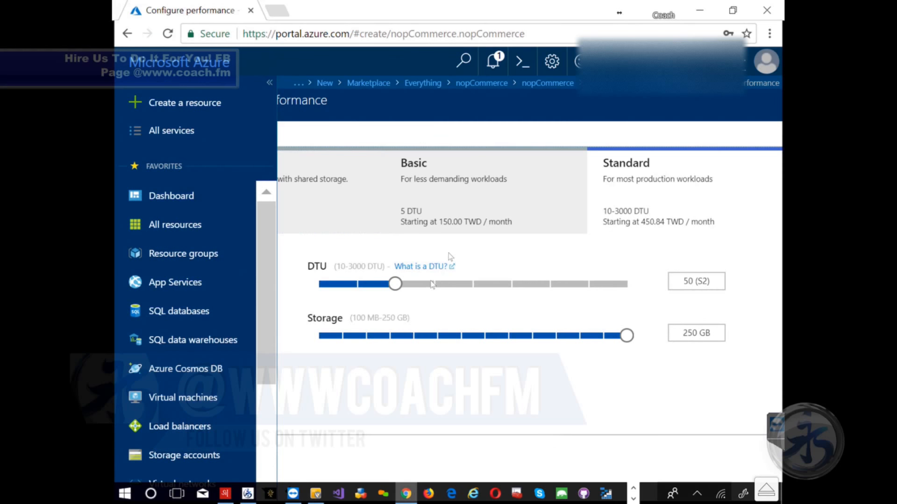
pyautogui.moveTo(395, 285); pyautogui.dragTo(434, 284)
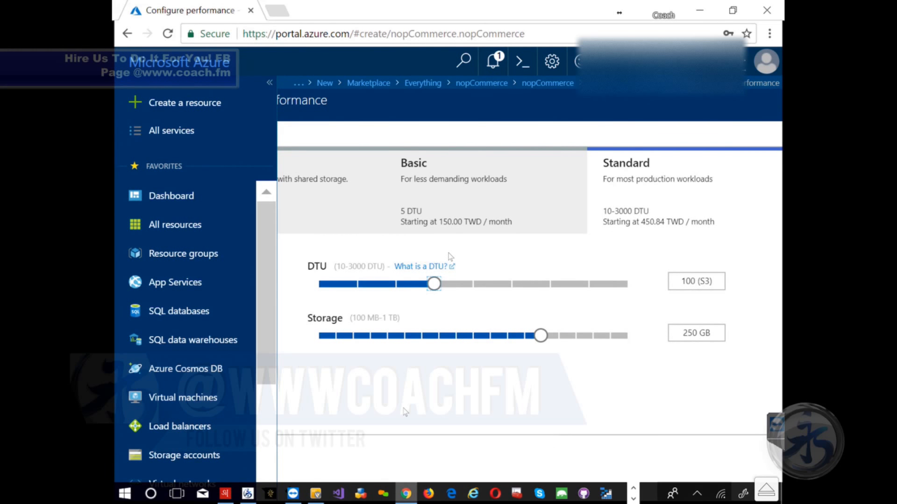
pyautogui.click(440, 460)
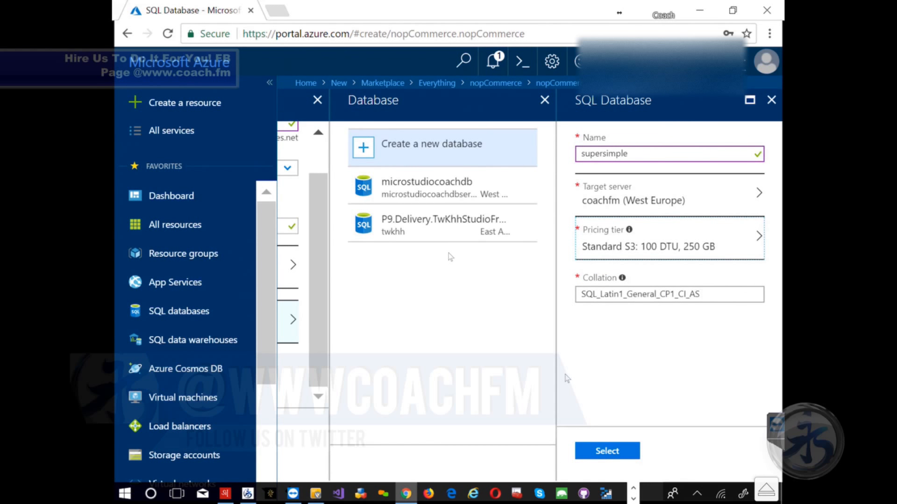
# Step: Confirm the new SQL database and create the nopCommerce app
pyautogui.click(613, 452)
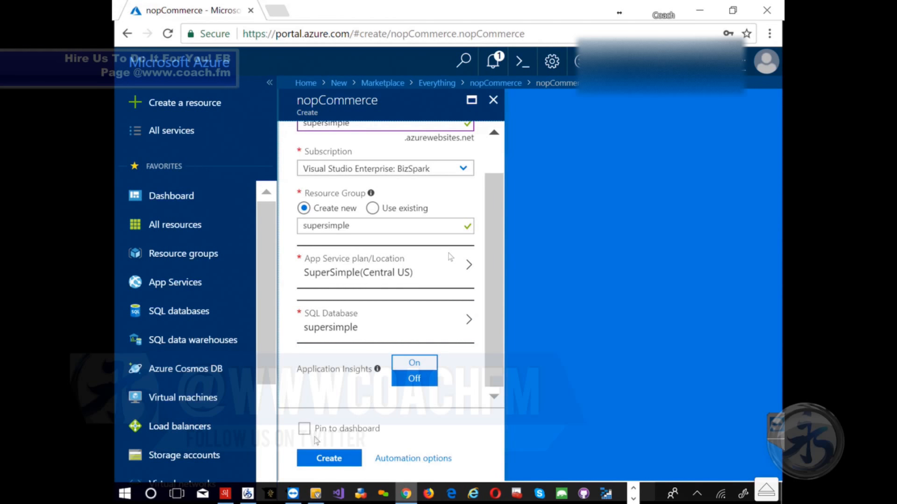
pyautogui.click(329, 460)
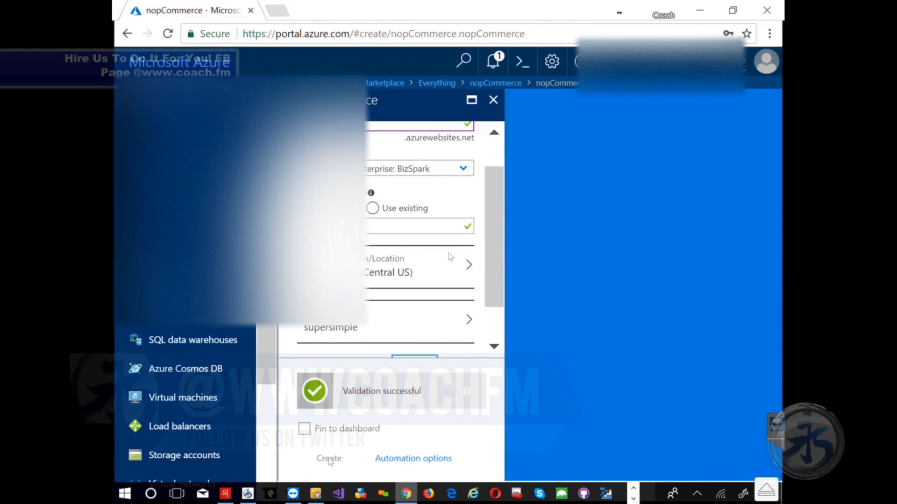
pyautogui.click(330, 461)
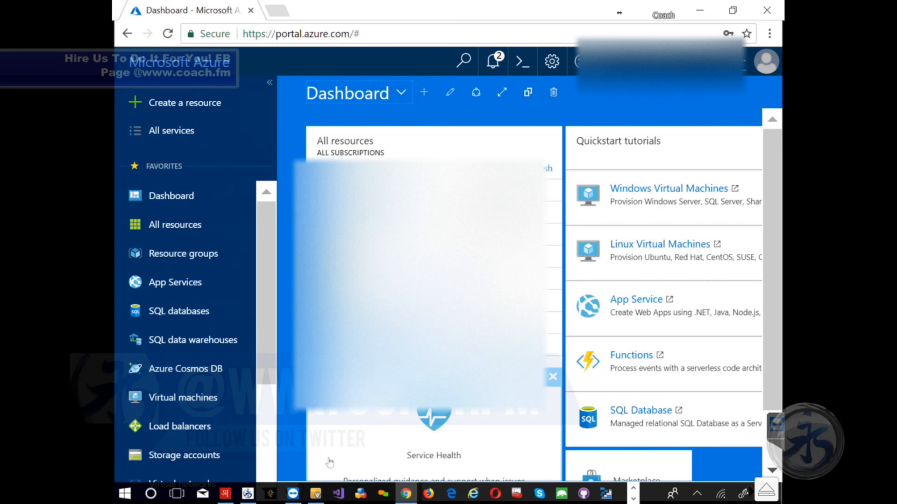
# Step: Open the supersimple SQL database from the supersimple resource group and examine its overview
pyautogui.click(159, 254)
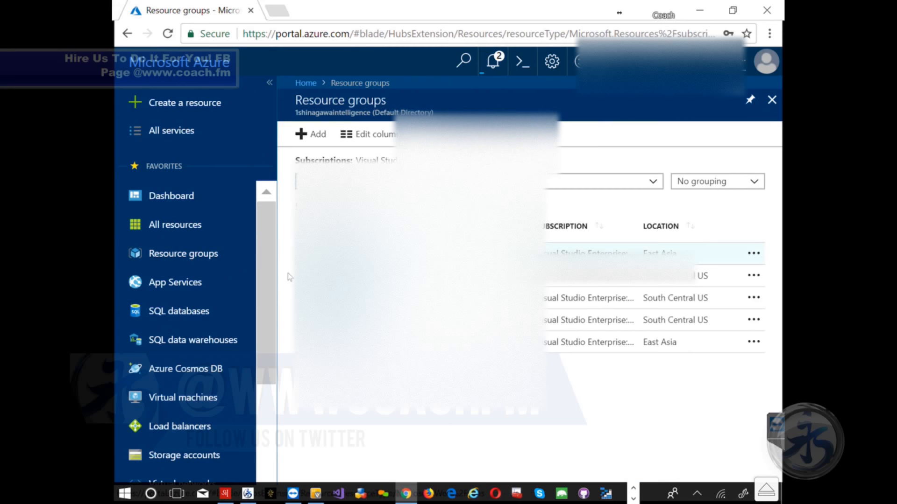
pyautogui.click(354, 320)
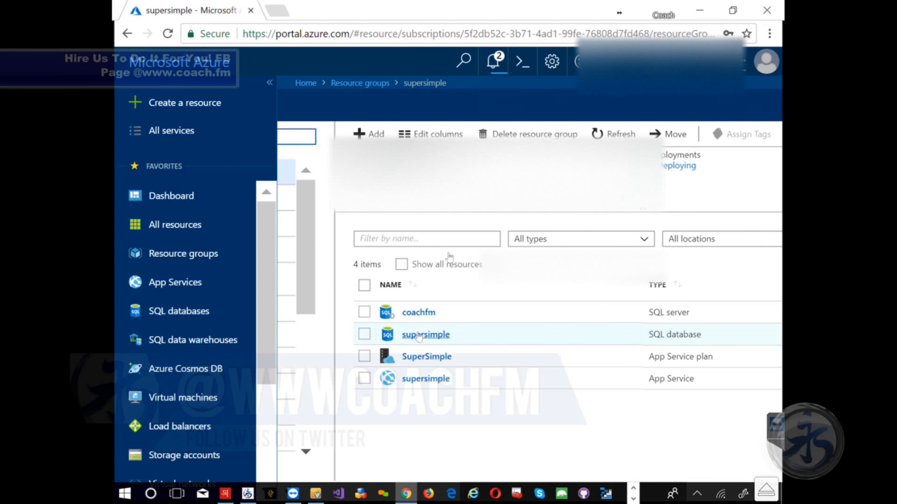
pyautogui.click(419, 336)
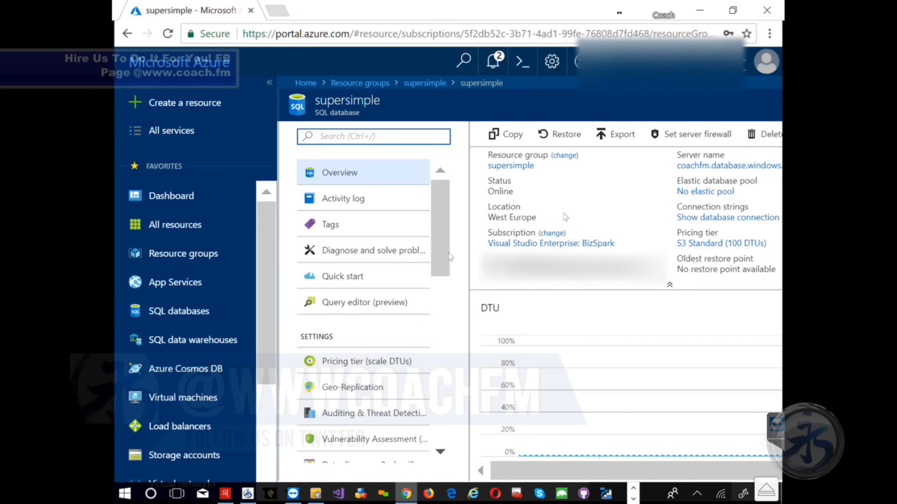
pyautogui.hscroll(3, 565, 217)
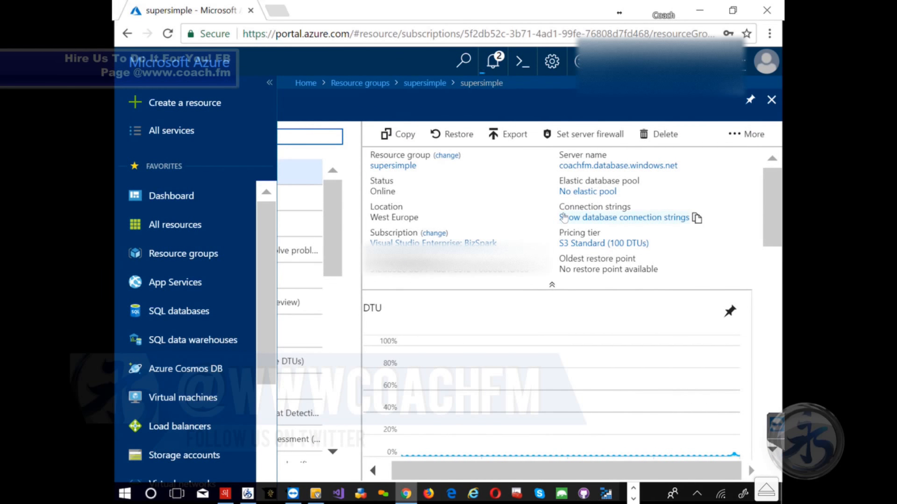
pyautogui.hscroll(-3, 565, 217)
pyautogui.hscroll(-1, 565, 217)
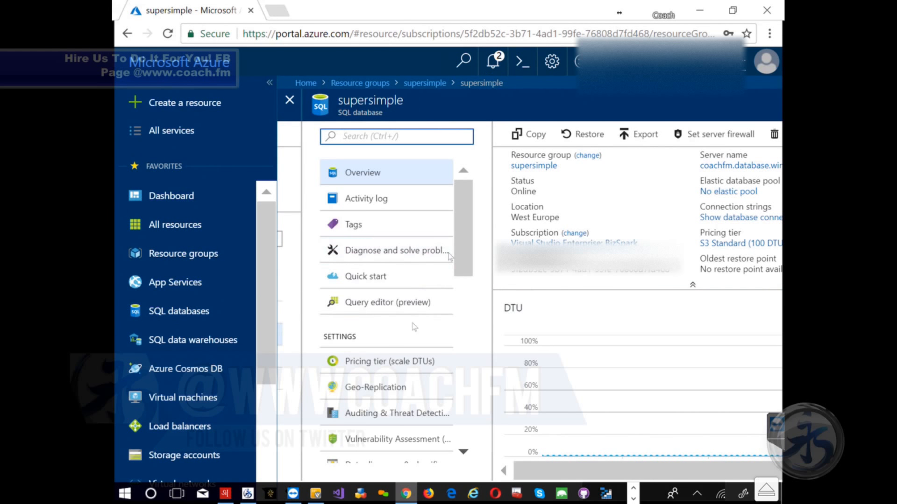
# Step: Look through the database's available settings and check the deployment status in the notifications
pyautogui.scroll(-5, 413, 327)
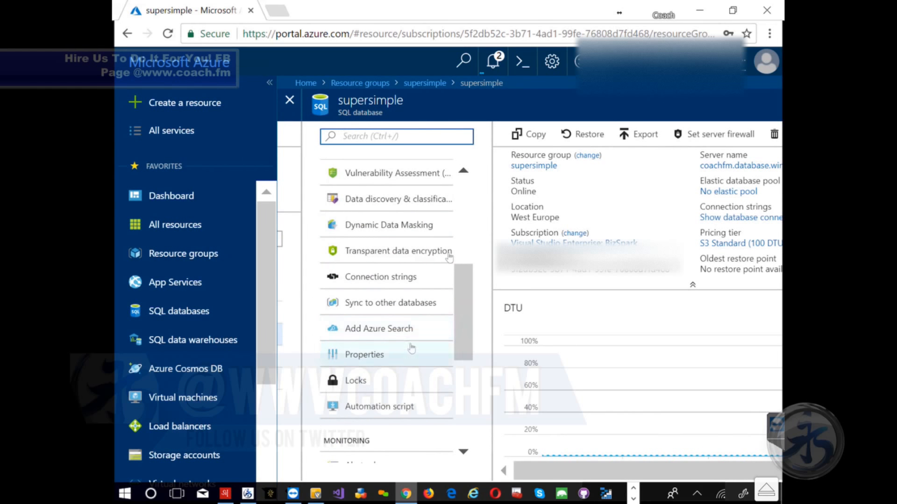
pyautogui.click(461, 304)
pyautogui.moveTo(461, 330); pyautogui.dragTo(456, 299)
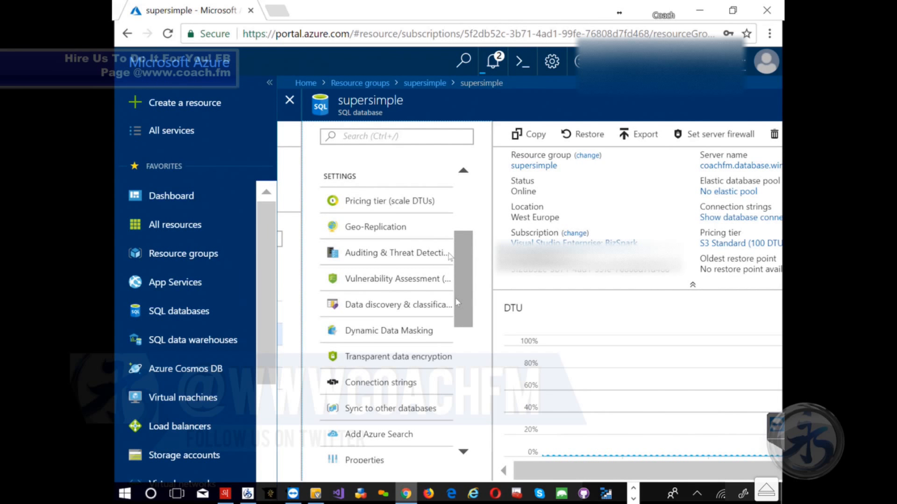
pyautogui.click(492, 62)
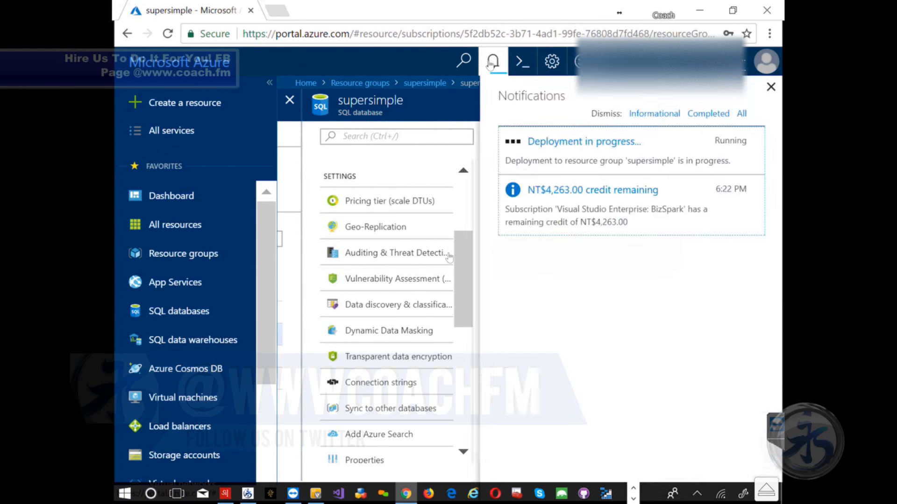
pyautogui.click(769, 89)
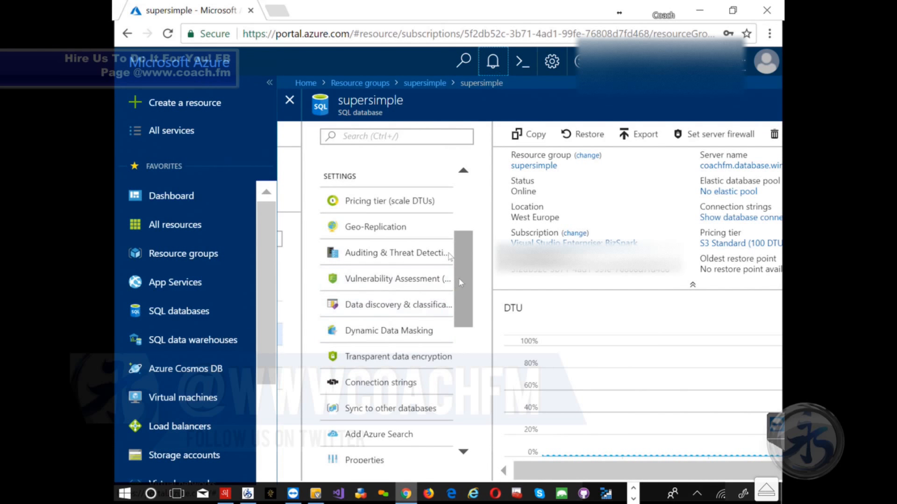
pyautogui.moveTo(464, 280); pyautogui.dragTo(466, 413)
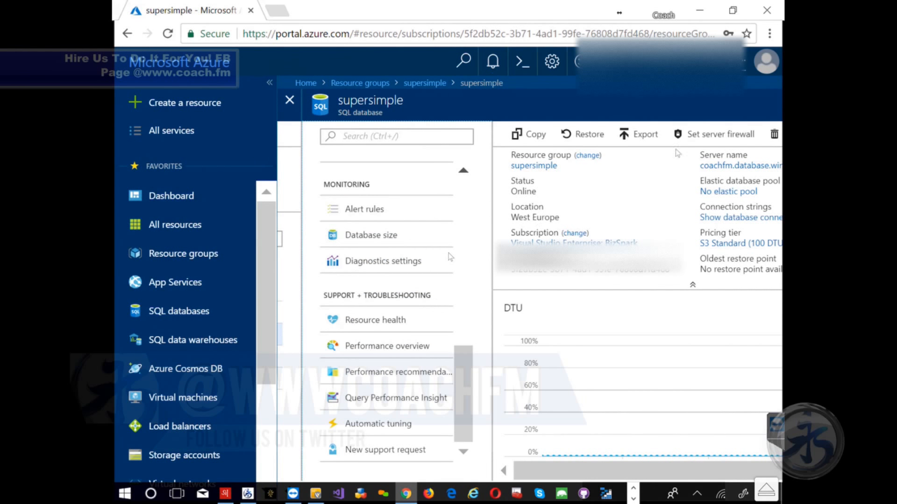
# Step: Try to open the server firewall settings from the database overview
pyautogui.click(701, 138)
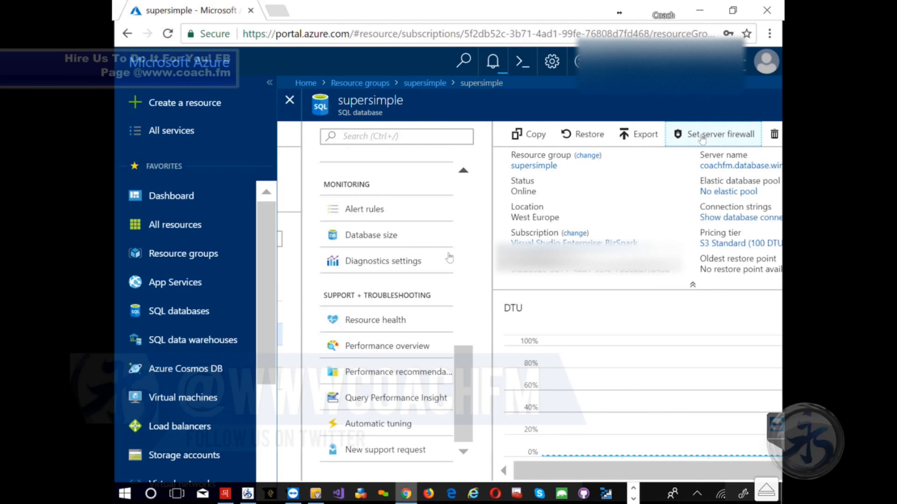
pyautogui.click(702, 137)
pyautogui.moveTo(599, 474); pyautogui.dragTo(608, 475)
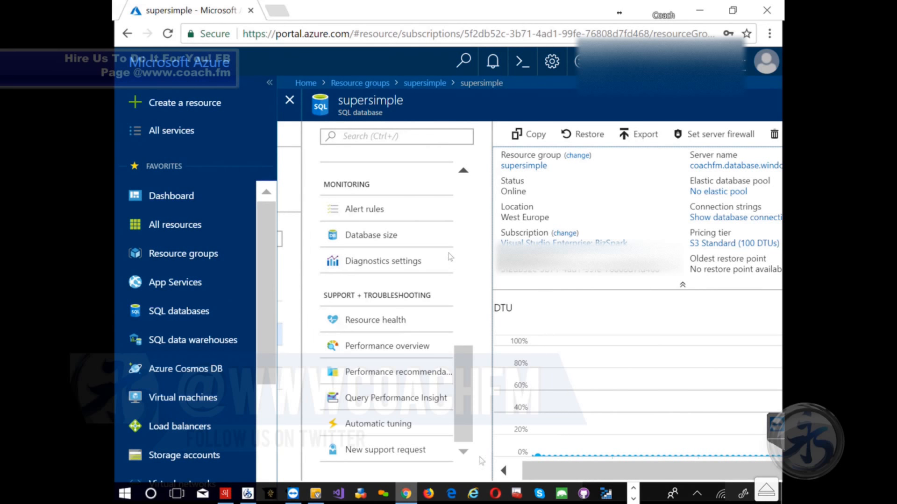
# Step: Open the connection strings of the supersimple SQL database to view the ADO.NET string
pyautogui.moveTo(461, 385); pyautogui.dragTo(456, 280)
pyautogui.click(451, 292)
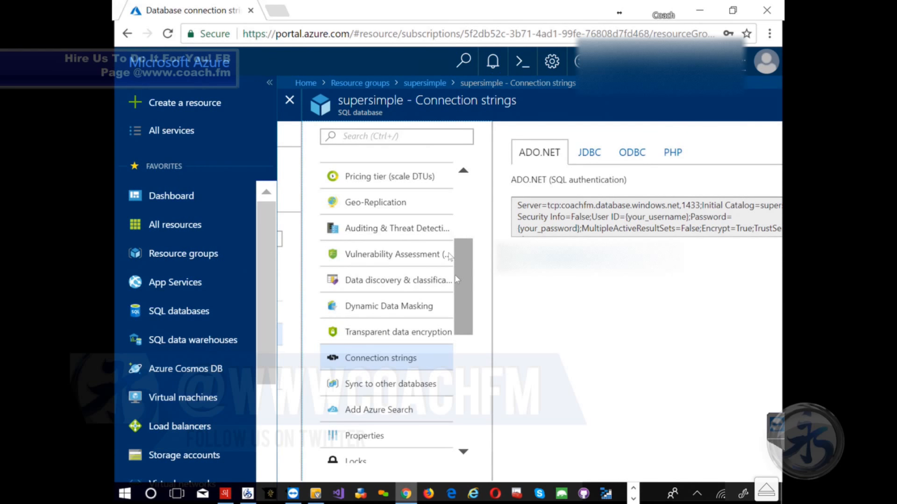
pyautogui.moveTo(463, 281); pyautogui.dragTo(459, 220)
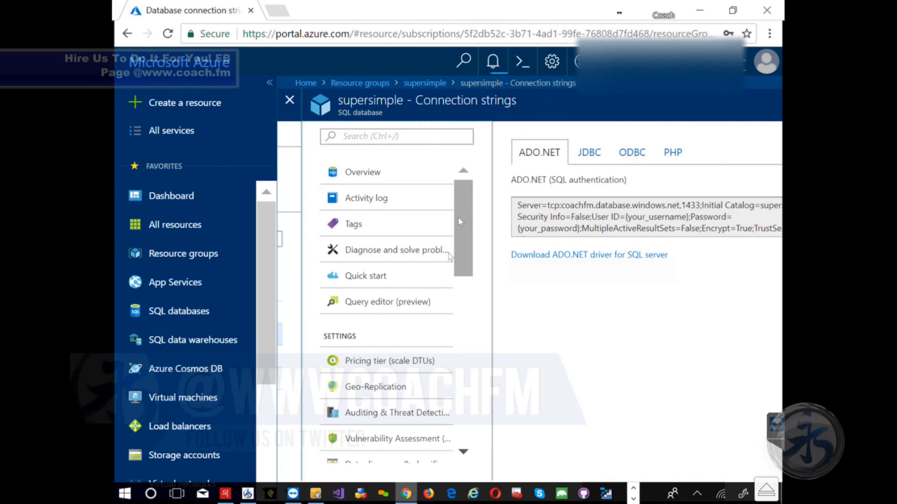
# Step: Open the firewall settings of the coachfm SQL server, reaching the server from the supersimple database's overview
pyautogui.click(364, 179)
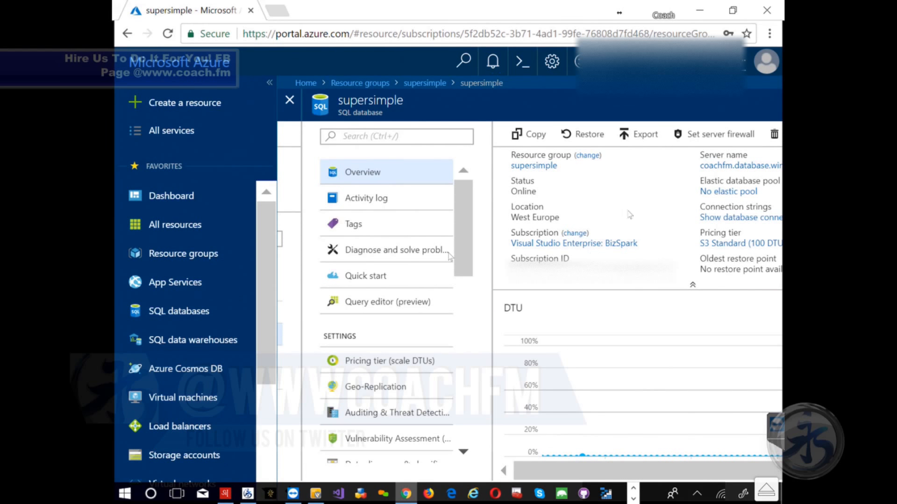
pyautogui.click(719, 166)
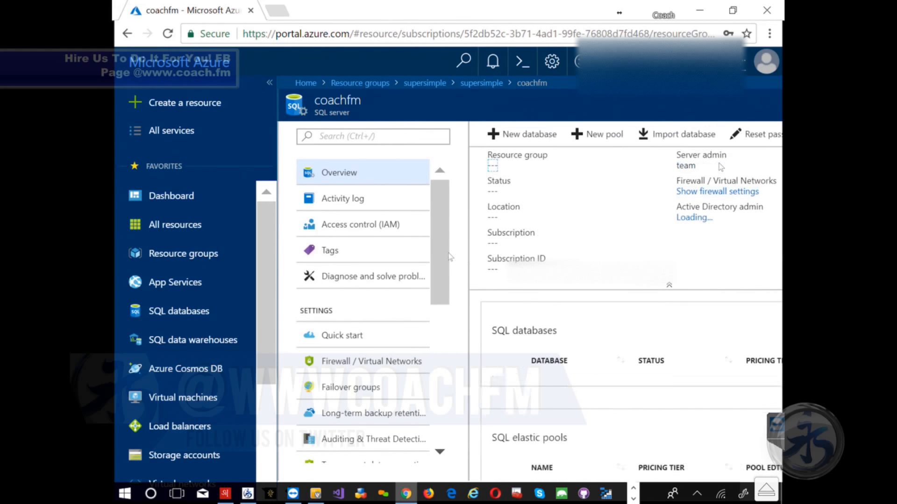
pyautogui.click(696, 193)
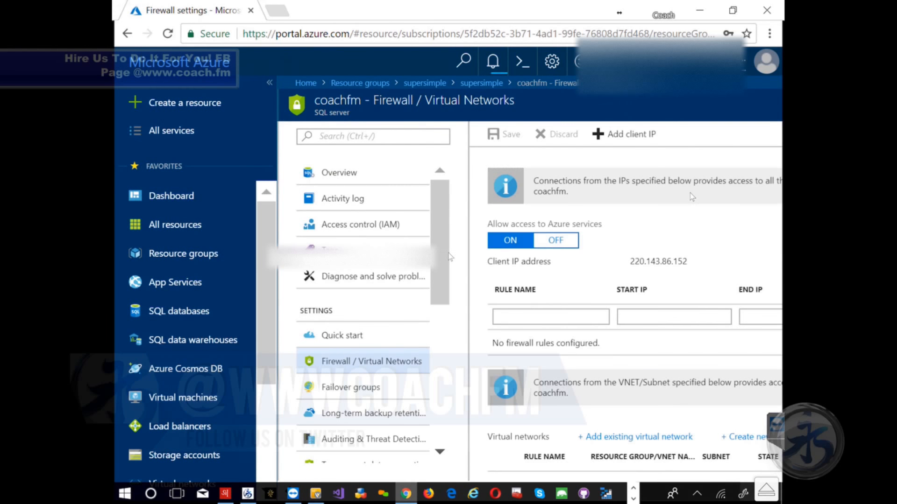
# Step: Add and save a server firewall rule named "all in" covering 0.0.0.0 to 255.255.255.255, and dismiss the resulting messages
pyautogui.click(526, 317)
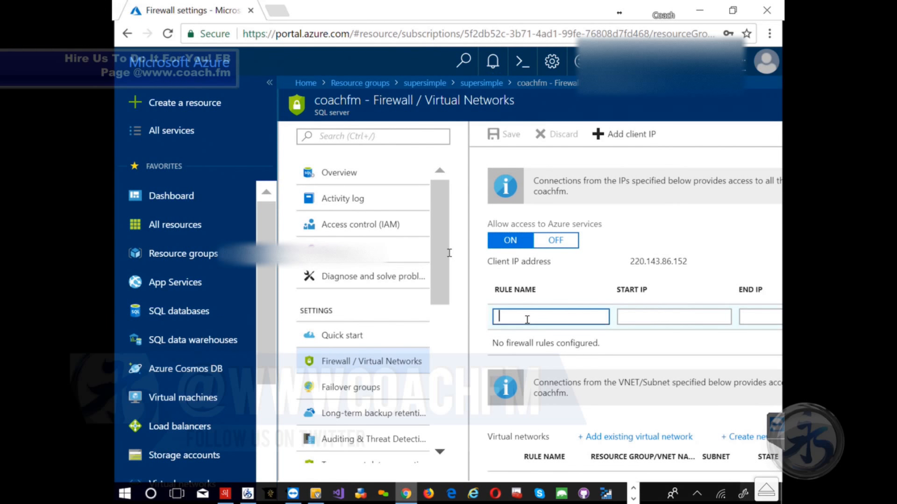
pyautogui.write('all in')
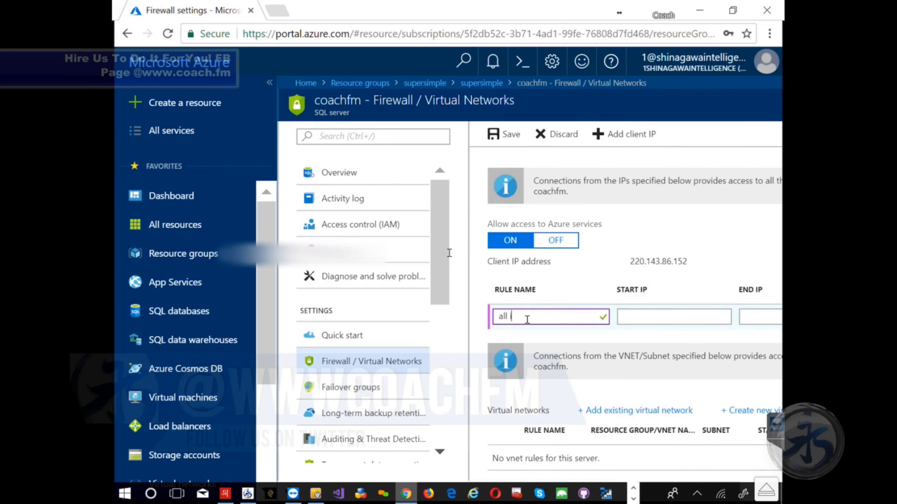
pyautogui.click(637, 317)
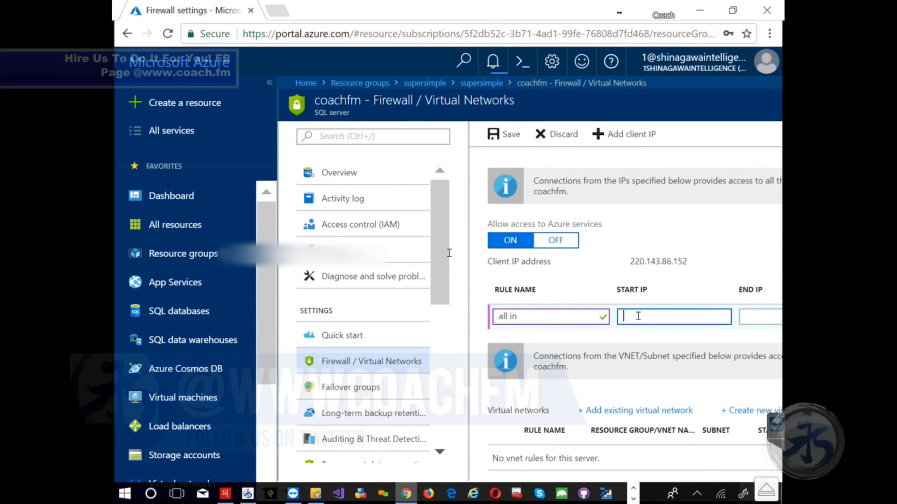
pyautogui.write('0.0.0.0')
pyautogui.click(748, 310)
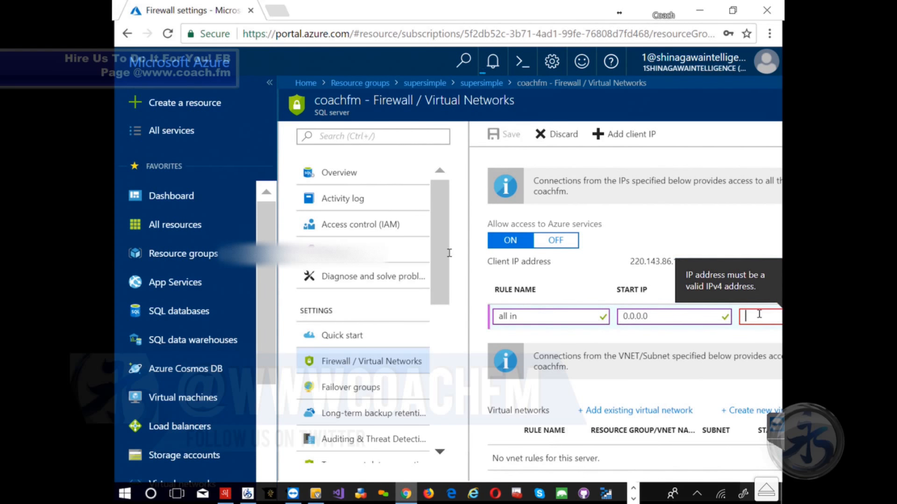
pyautogui.write('255.255')
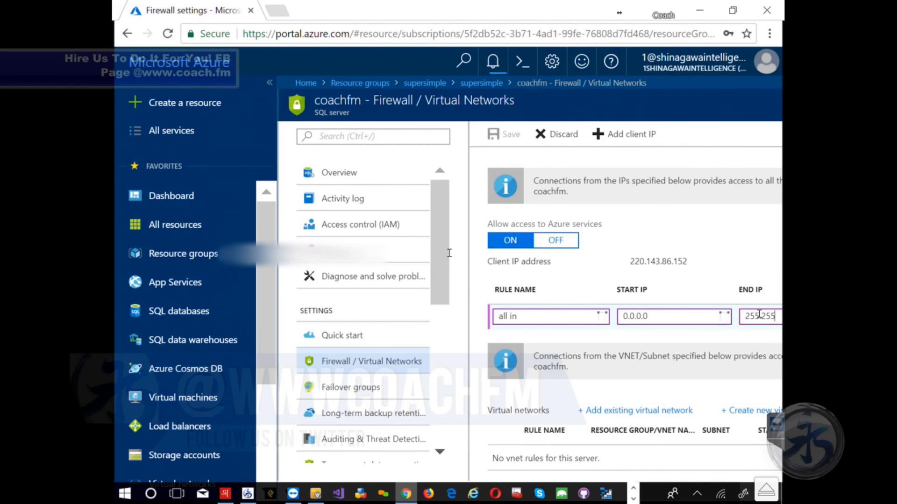
pyautogui.write('.255.255')
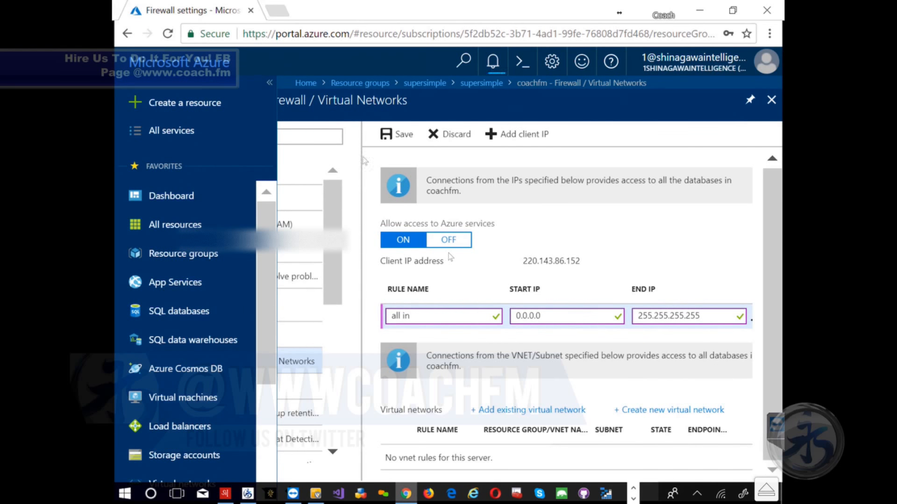
pyautogui.click(395, 135)
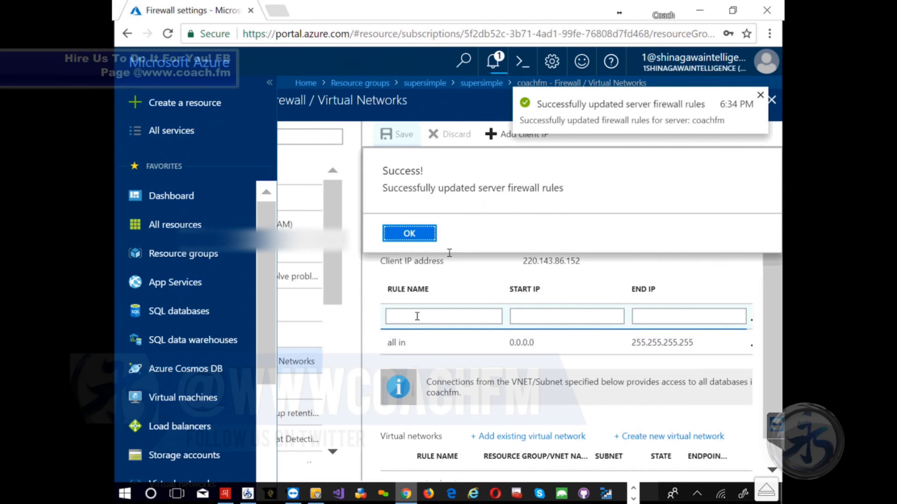
pyautogui.click(410, 233)
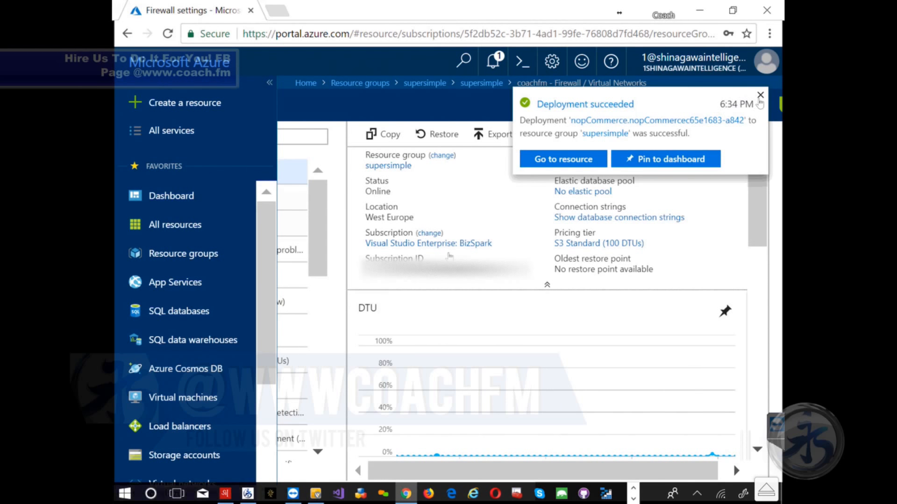
pyautogui.click(760, 96)
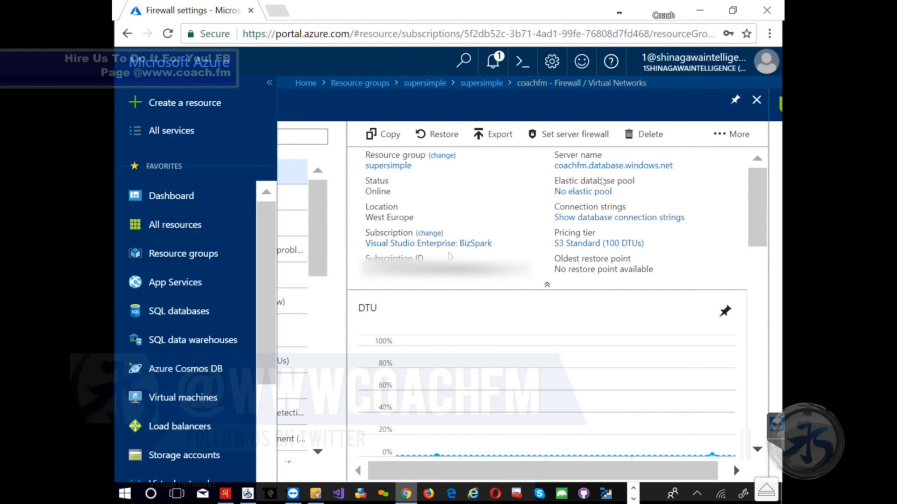